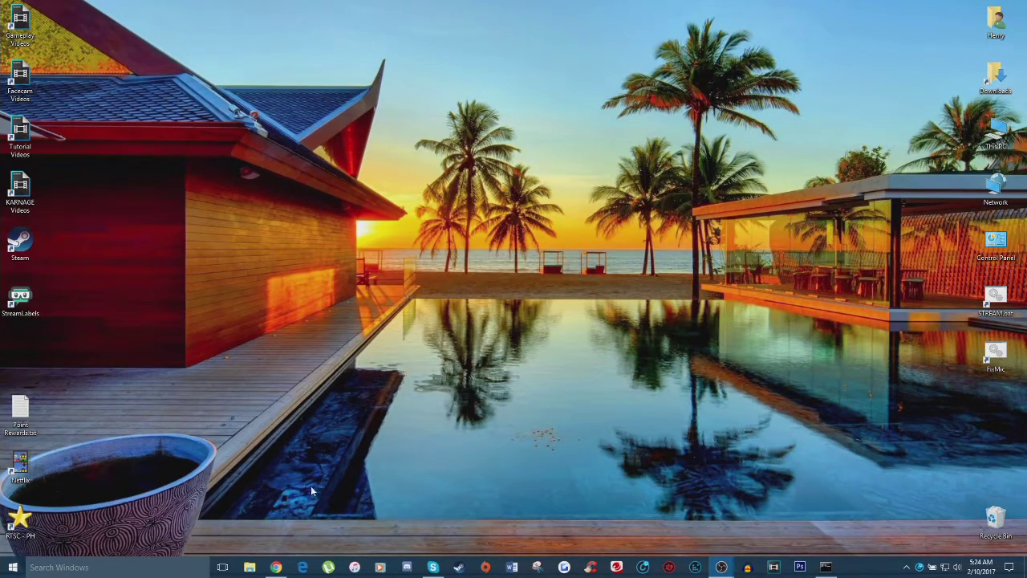
Open streamlabs.com in Chrome and log in with the Twitch account.
click(275, 566)
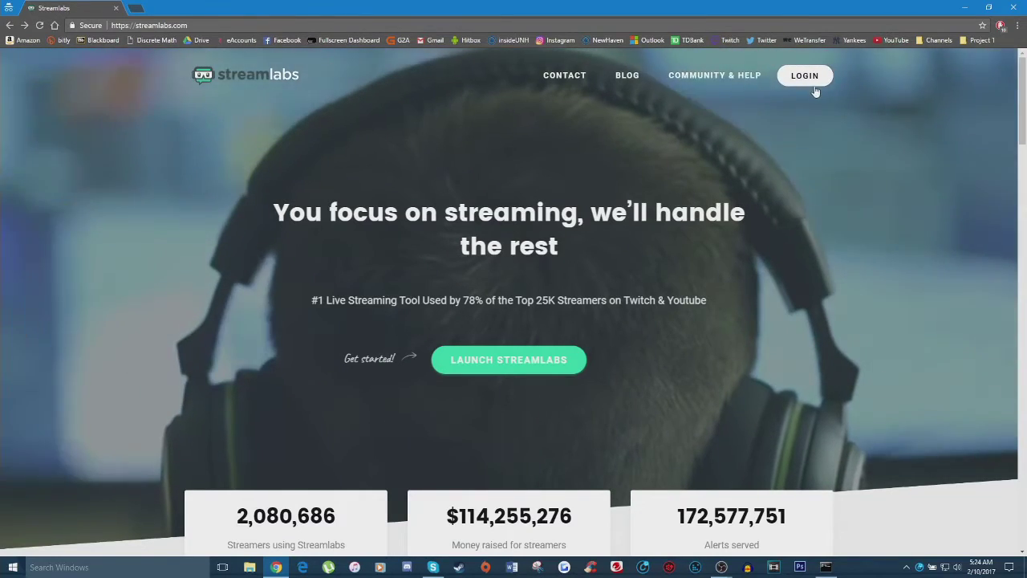
click(805, 75)
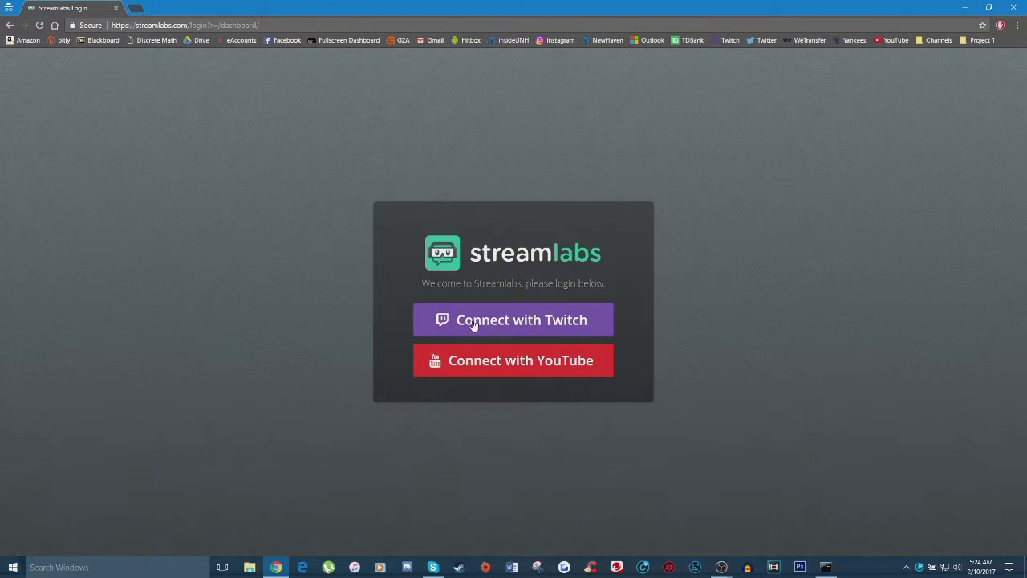
click(508, 325)
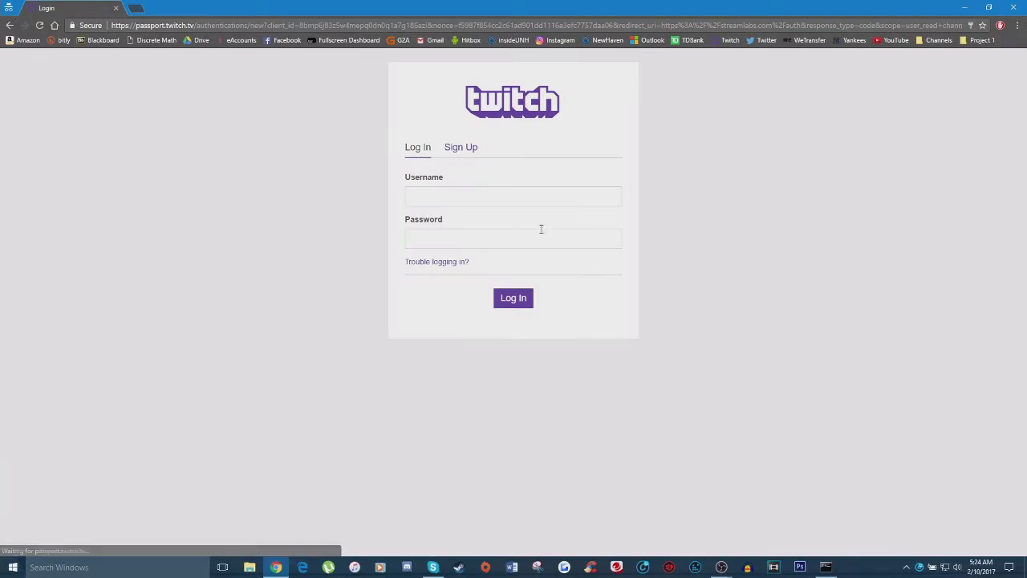
click(471, 201)
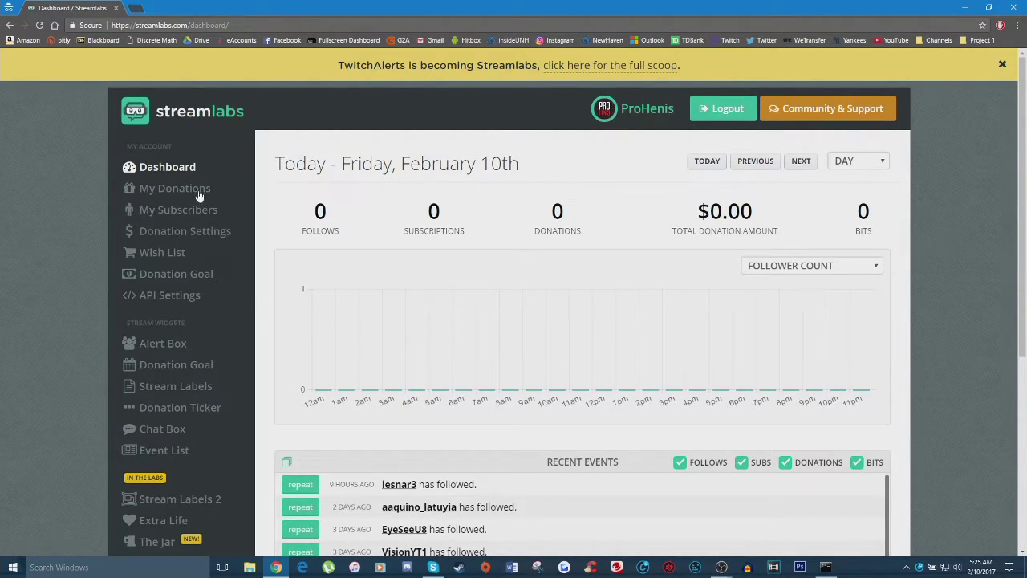
Open the Alert Box widget and show its follow alert settings.
click(157, 351)
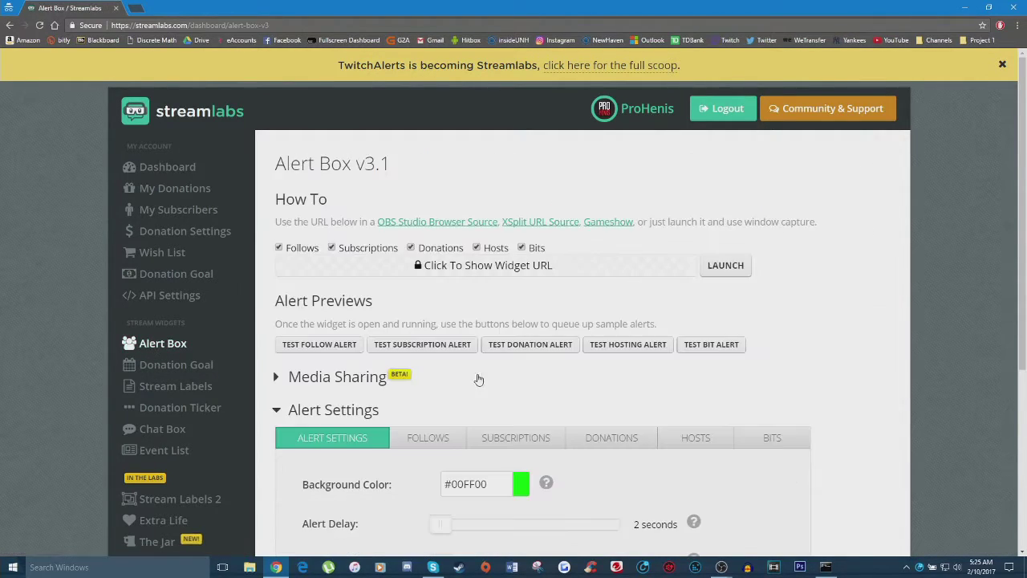
scroll(447, 387, down, 1)
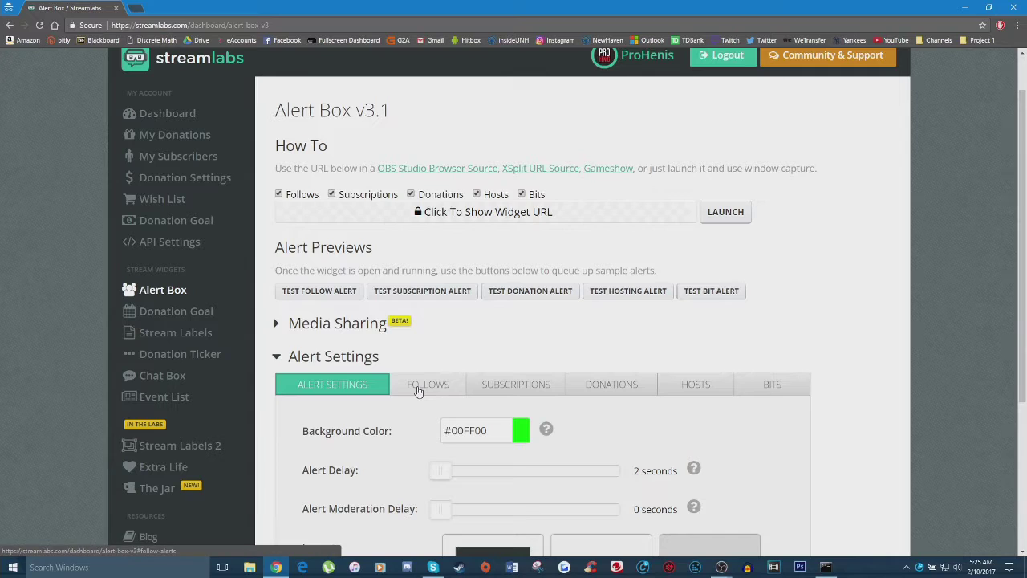
click(428, 387)
scroll(396, 411, down, 4)
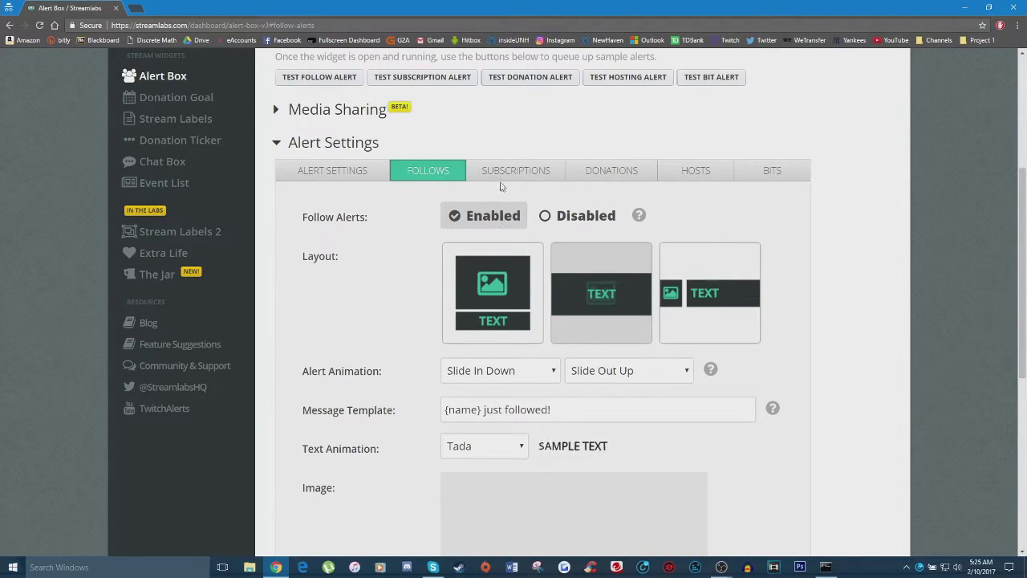
Review the Subscriptions, Donations, Hosts and Bits alert tabs, then return to Follows.
click(507, 170)
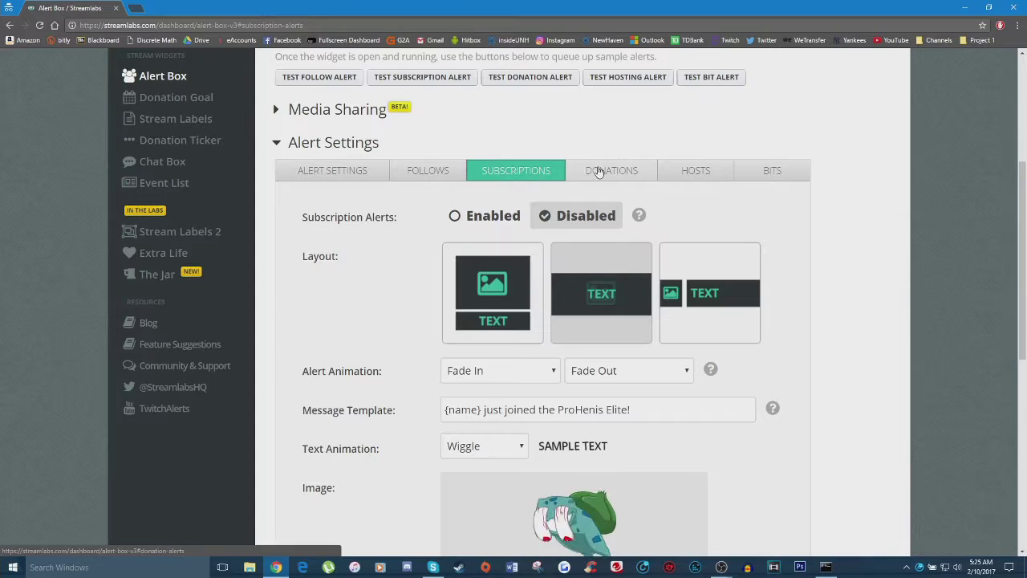
click(650, 171)
click(682, 170)
click(750, 170)
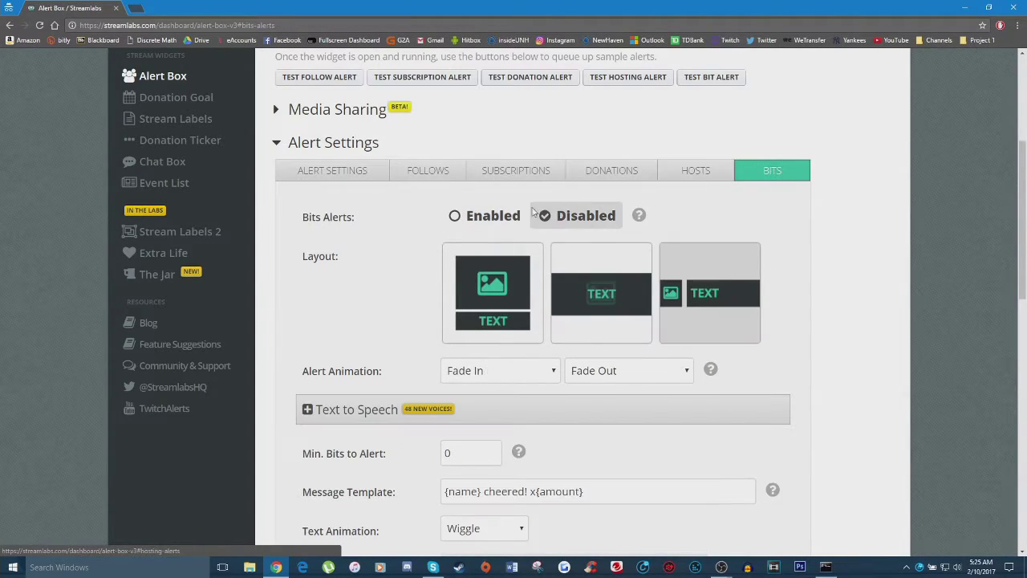
click(417, 173)
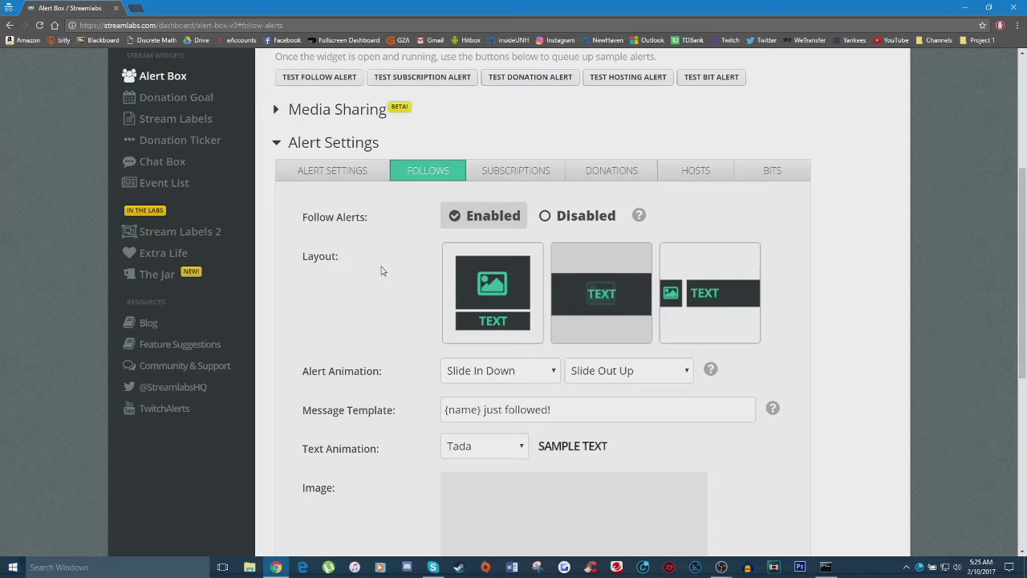
scroll(384, 271, down, 1)
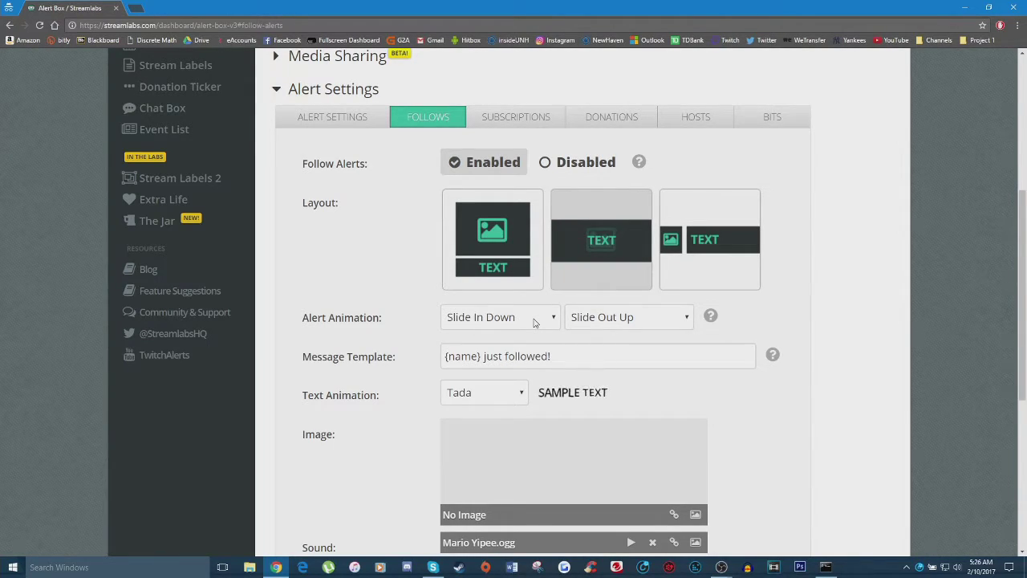
scroll(355, 305, down, 1)
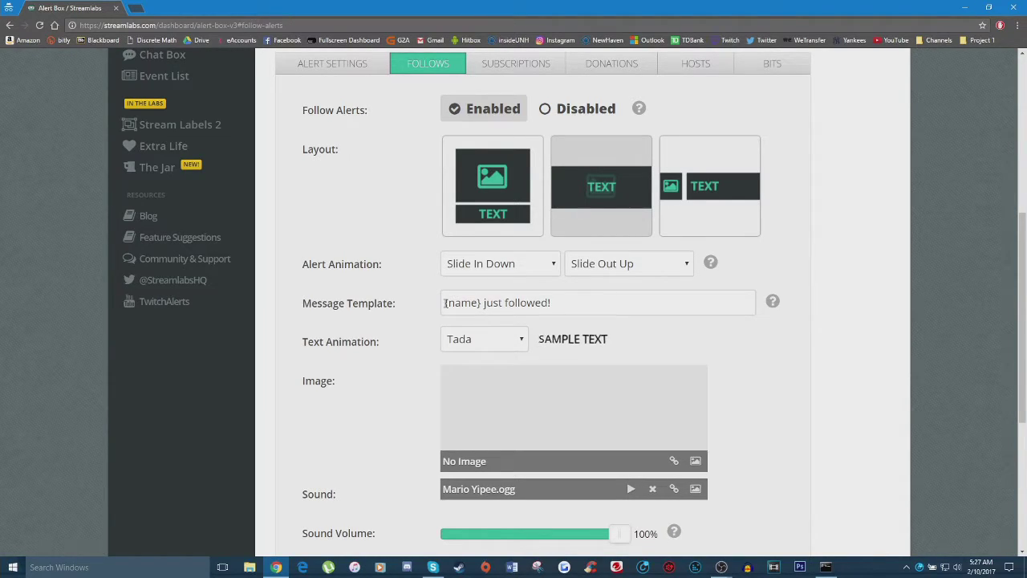
drag(445, 303, 483, 302)
click(481, 302)
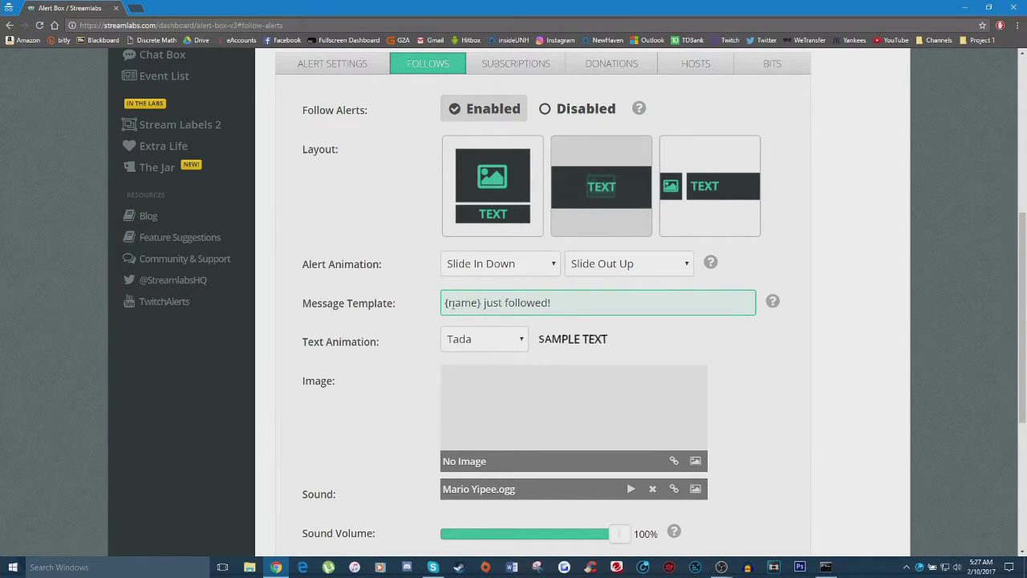
click(443, 302)
text(Hey, thanks)
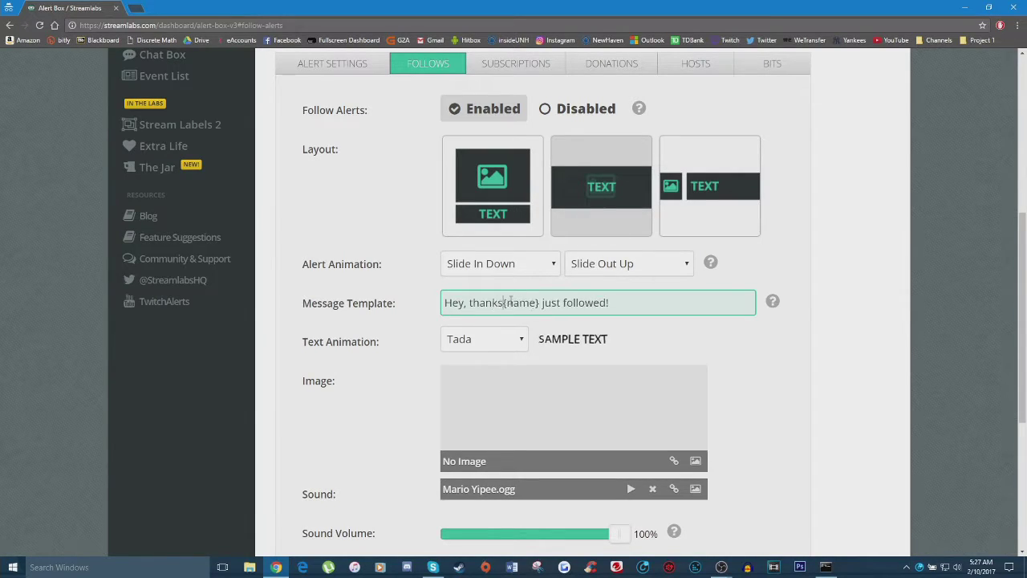
drag(545, 303, 609, 303)
text(for following)
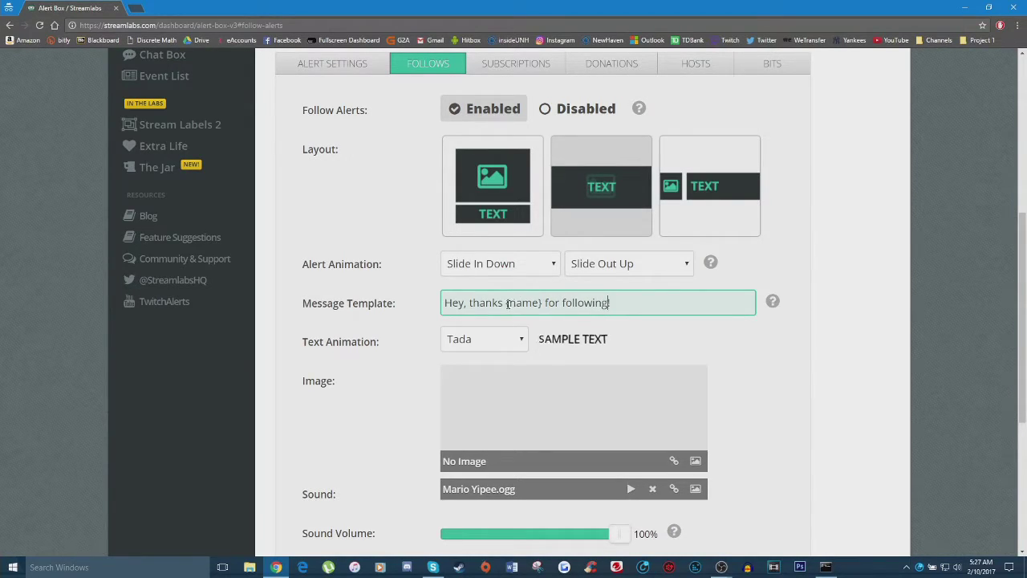
drag(506, 302, 542, 303)
click(522, 302)
drag(506, 302, 548, 302)
key(BackSpace)
text(just followed!)
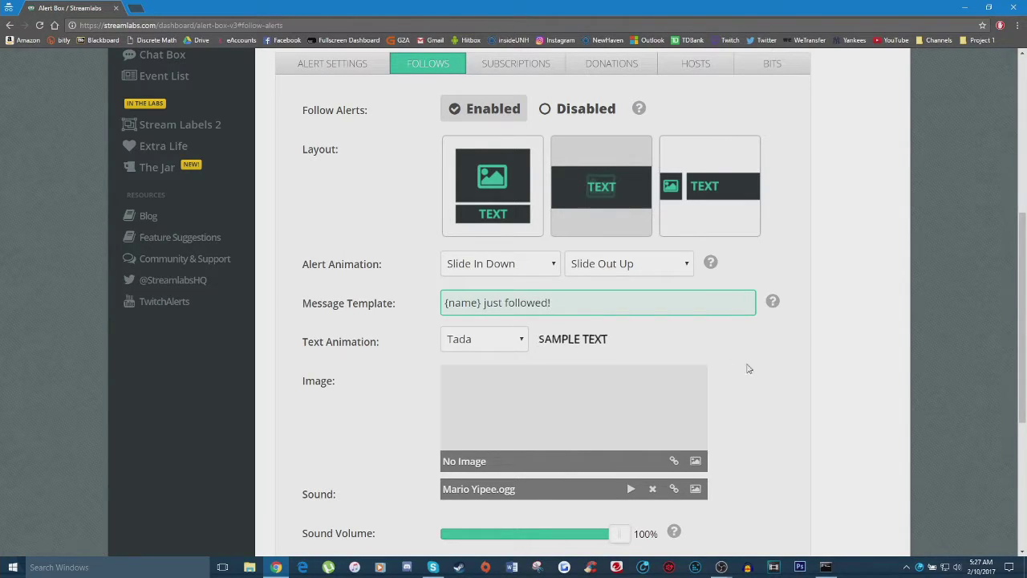
Save the follow alert, then try the None and Pulse text animations.
scroll(586, 383, down, 4)
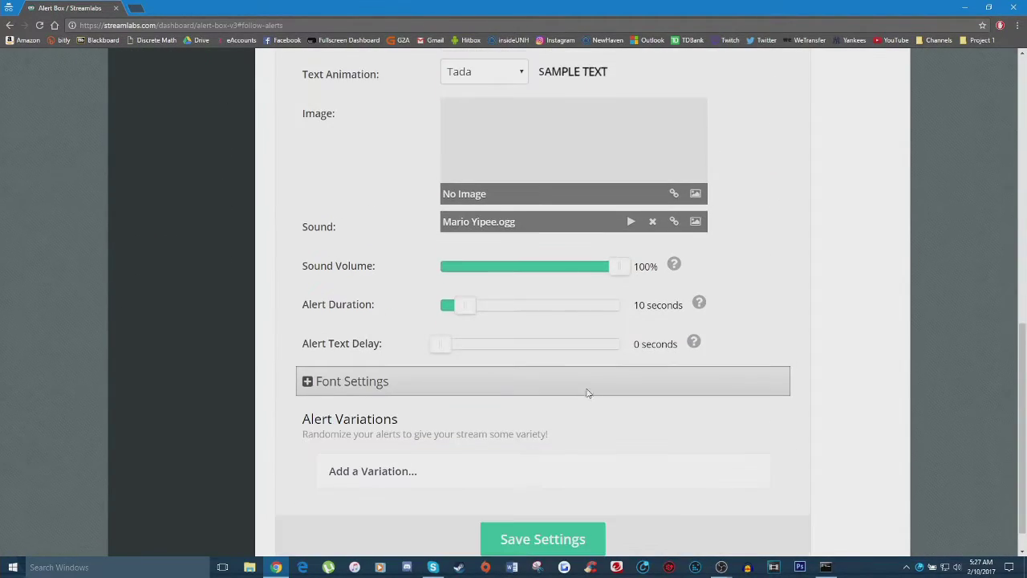
click(535, 513)
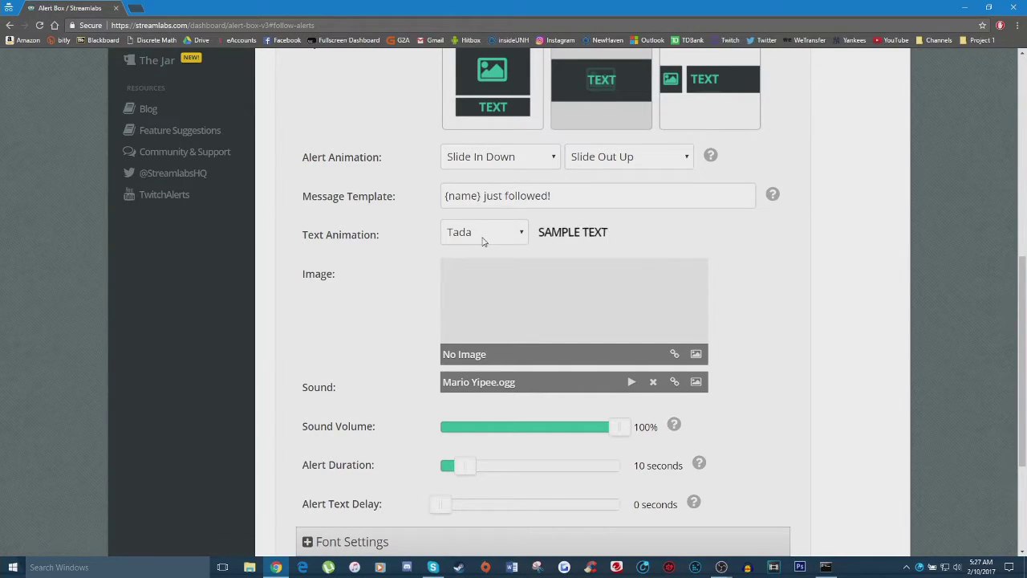
click(484, 234)
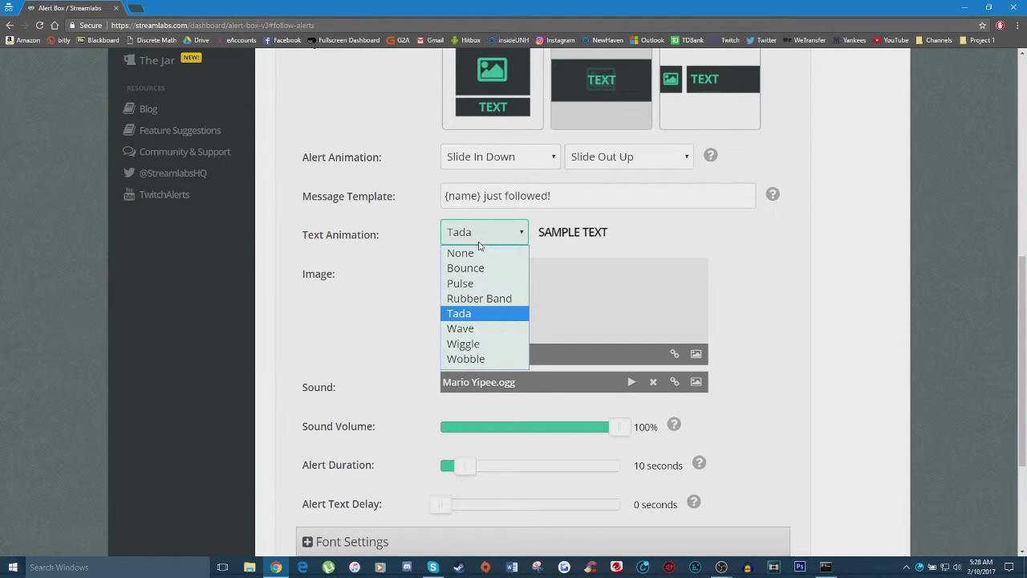
click(484, 252)
click(486, 234)
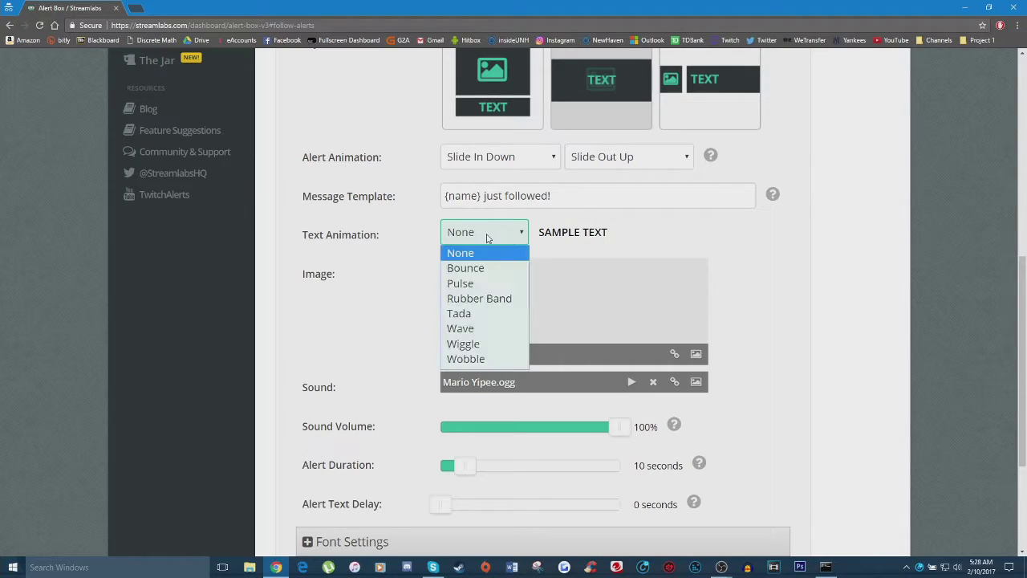
click(484, 279)
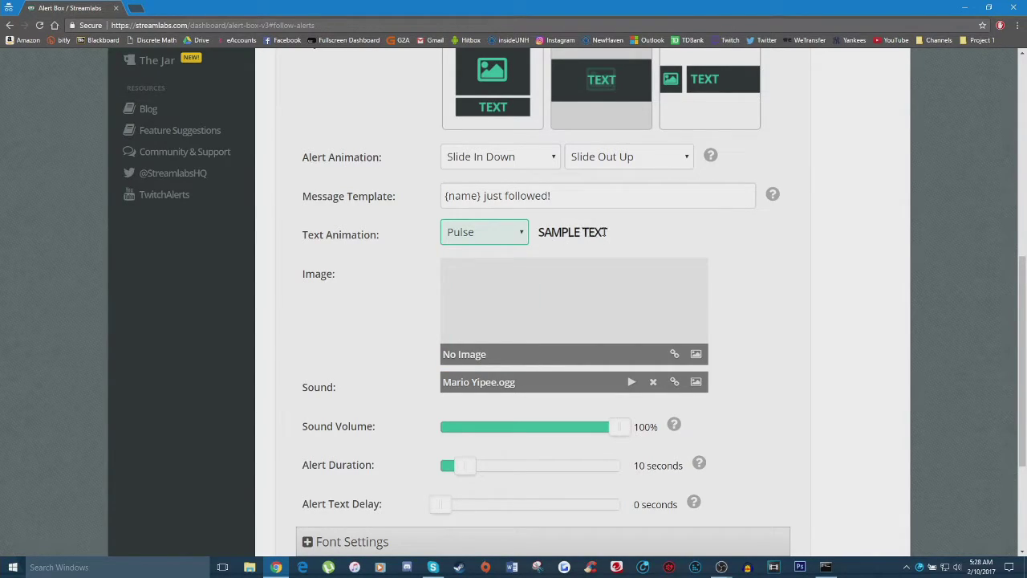
drag(581, 235, 532, 232)
click(584, 233)
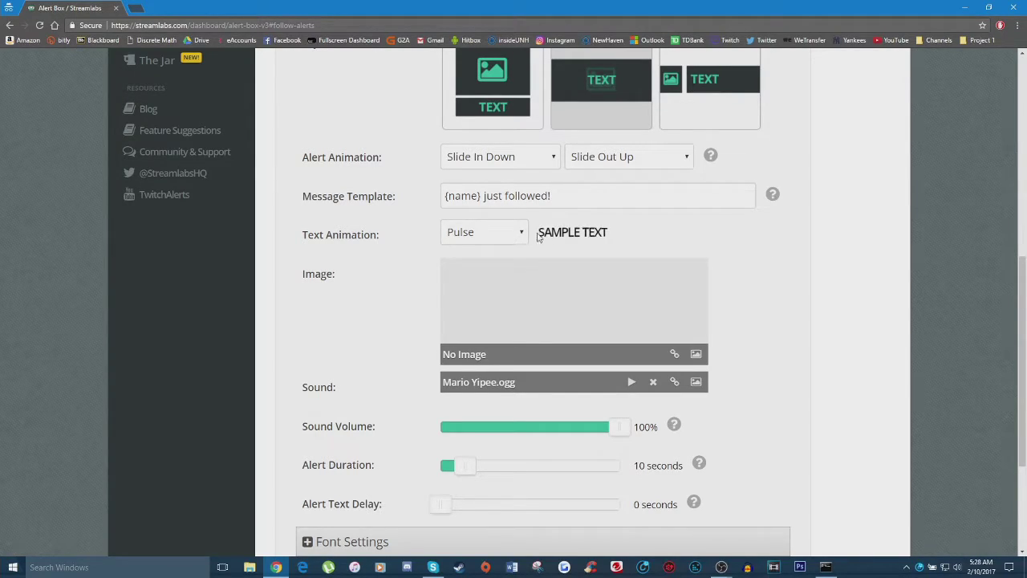
Try the Wave, Wiggle and Wobble text animations, settling on Tada.
click(517, 234)
click(491, 312)
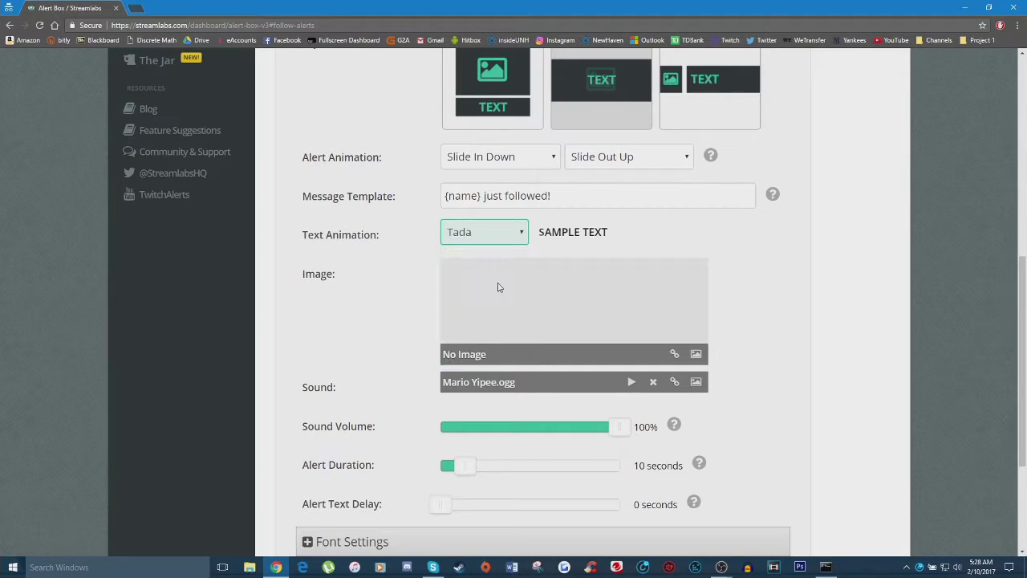
click(504, 237)
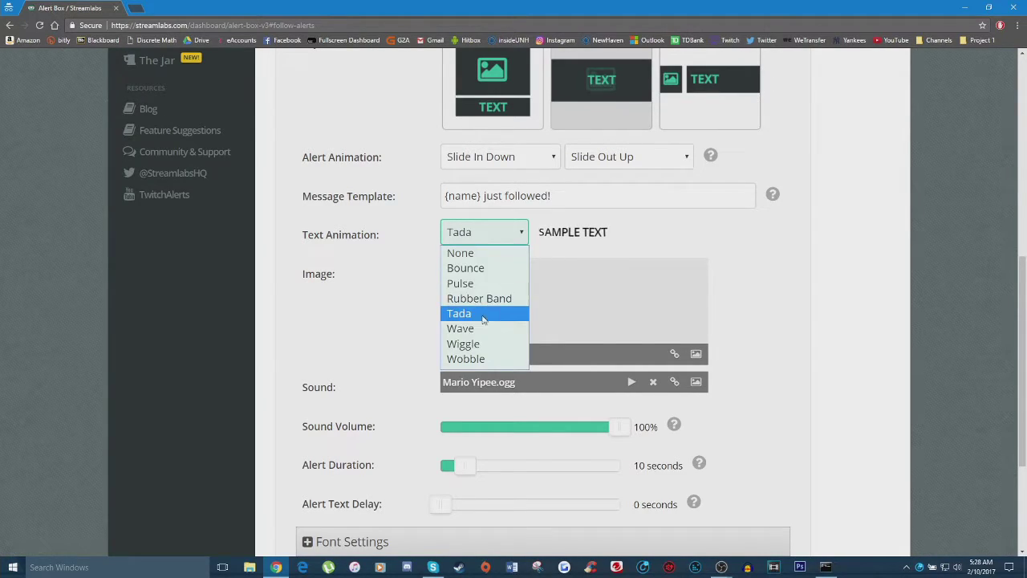
click(491, 321)
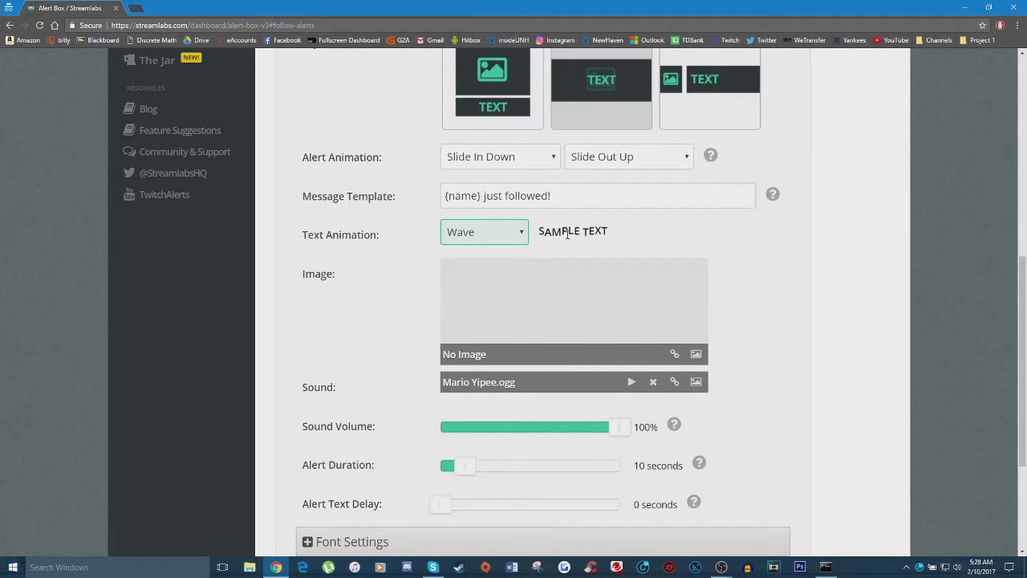
click(505, 232)
click(481, 343)
click(506, 232)
click(490, 359)
click(507, 232)
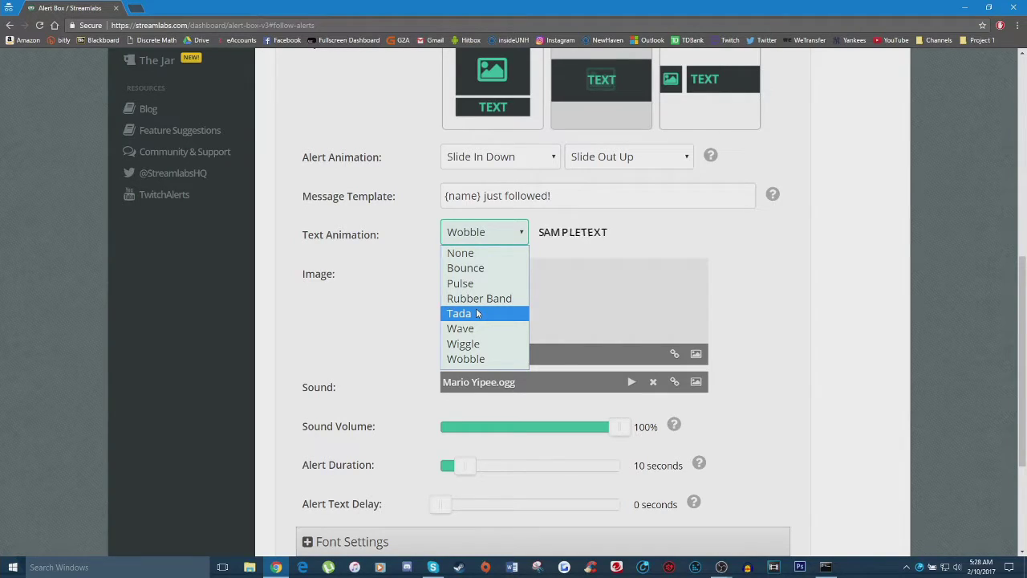
click(476, 314)
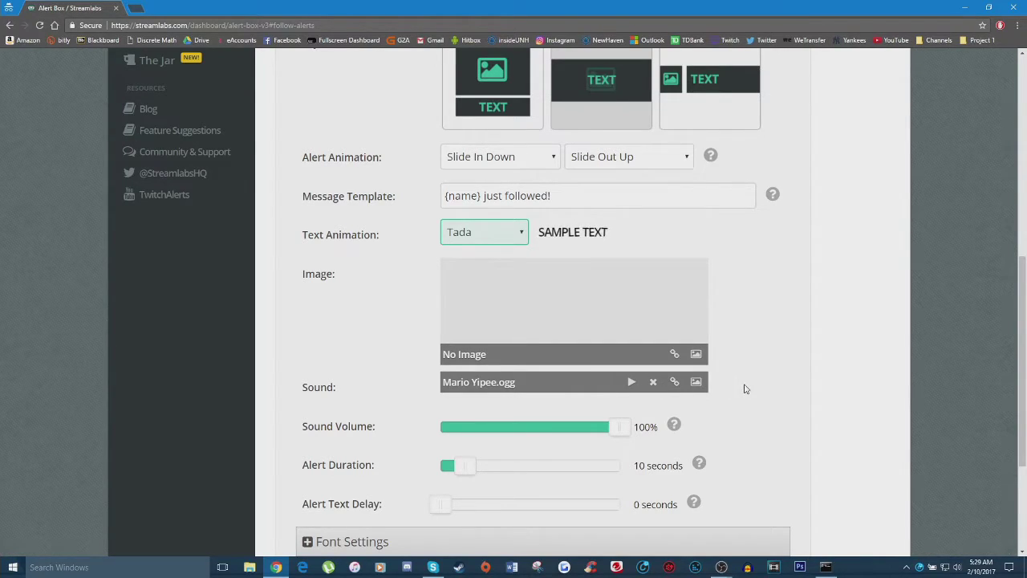
scroll(325, 274, down, 2)
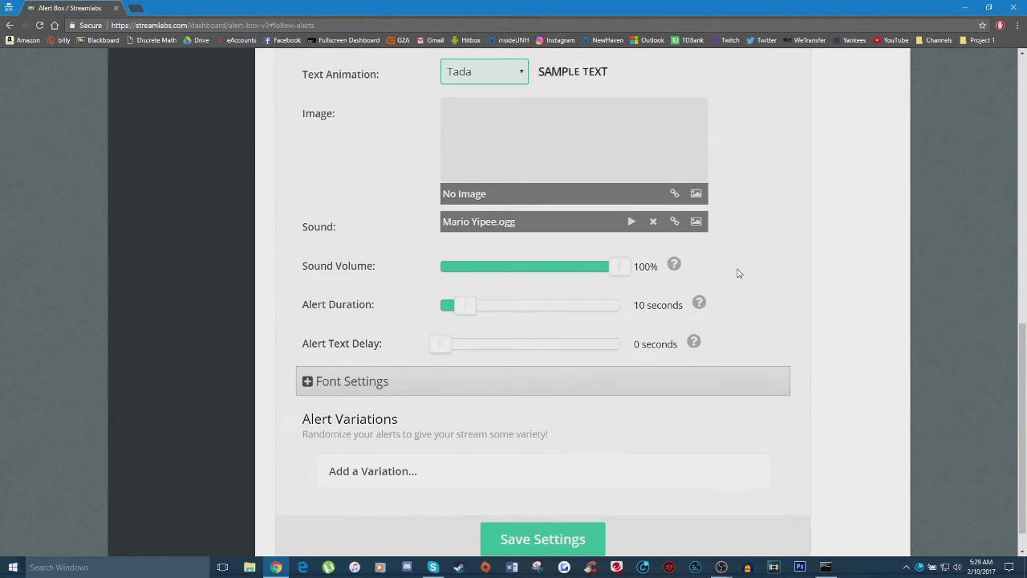
scroll(739, 273, down, 1)
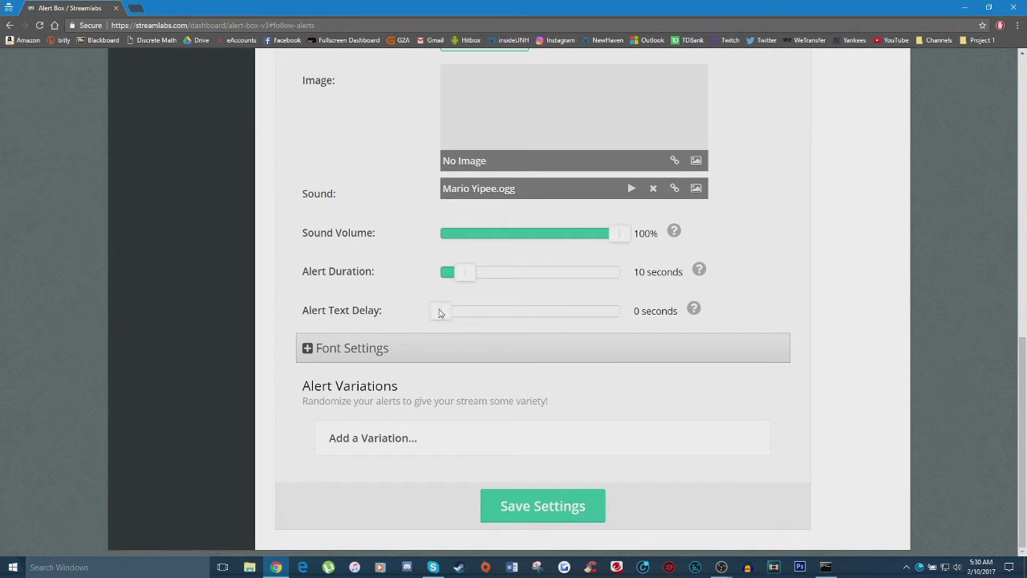
Expand Font Settings to show Oswald at 64px, weight 900, white text with red highlight.
click(437, 347)
scroll(432, 305, down, 2)
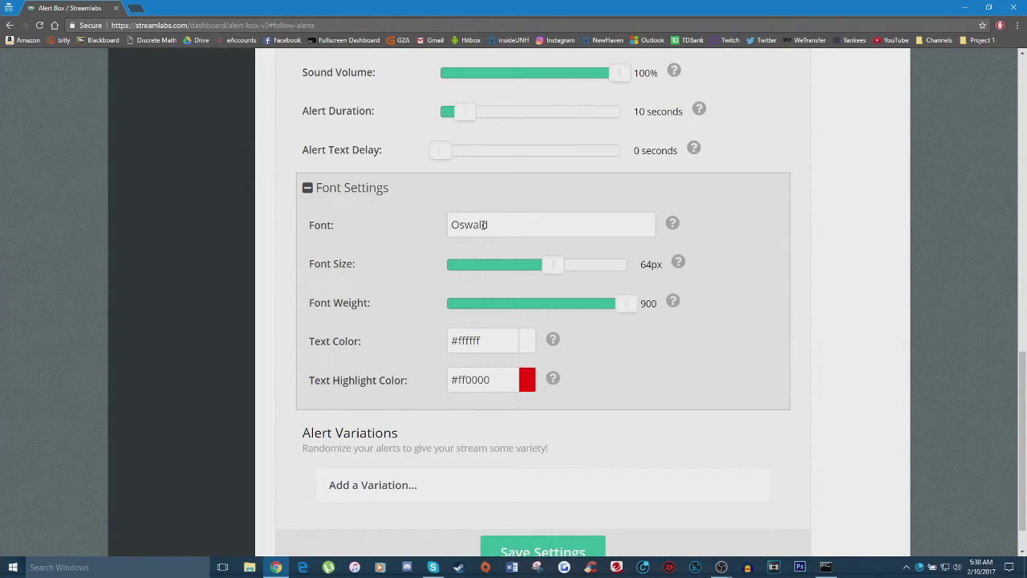
click(576, 215)
mouse_move(672, 226)
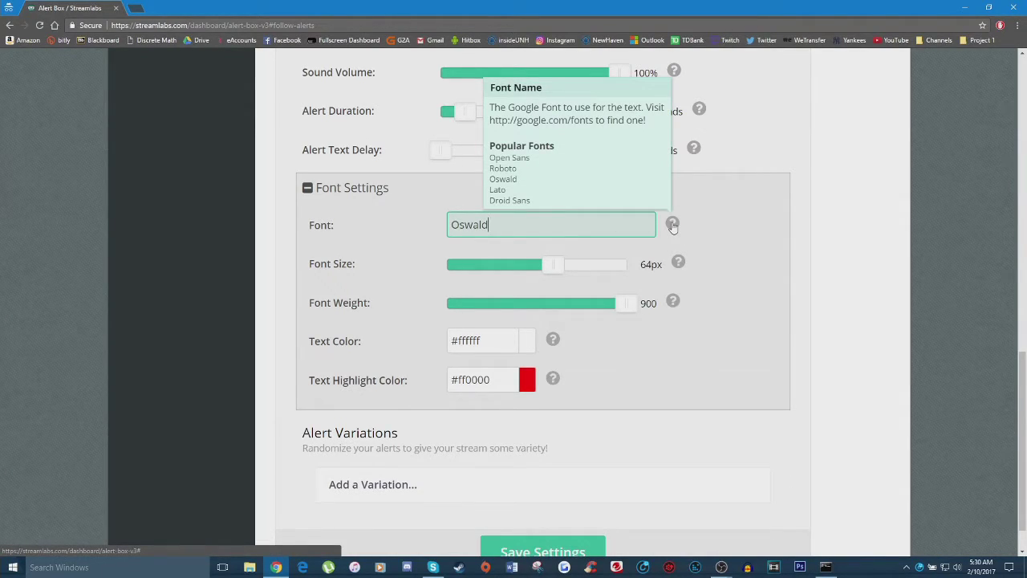
Browse the Google Fonts directory at google.com/fonts in a new tab, then return to Alert Box.
click(136, 9)
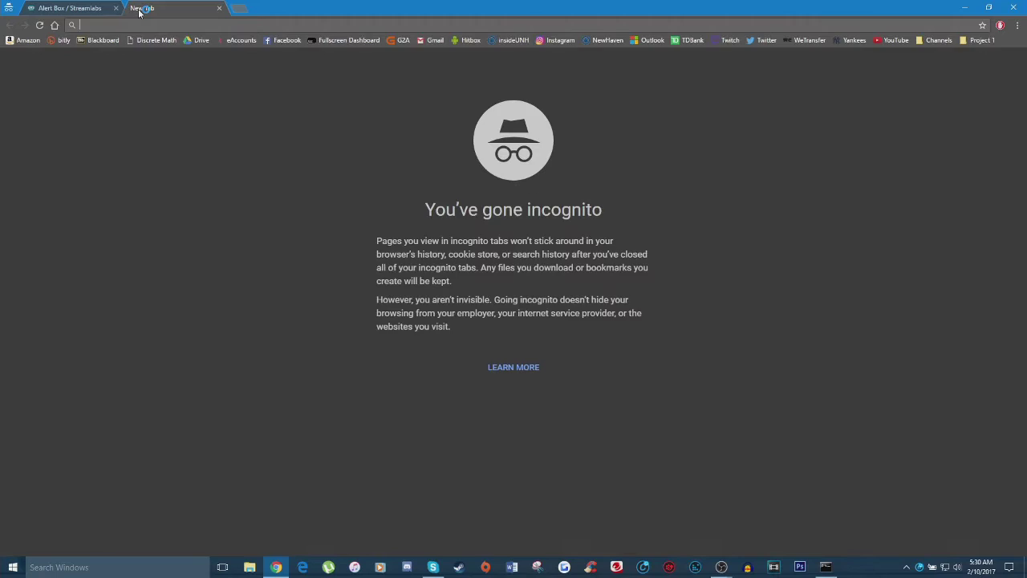
text(google.com/)
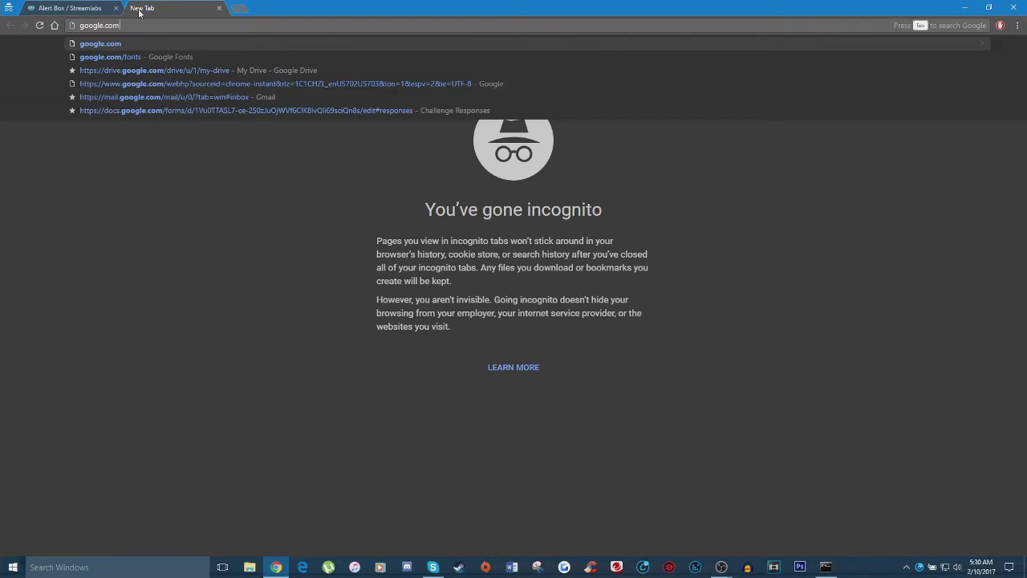
text(fonts)
key(Return)
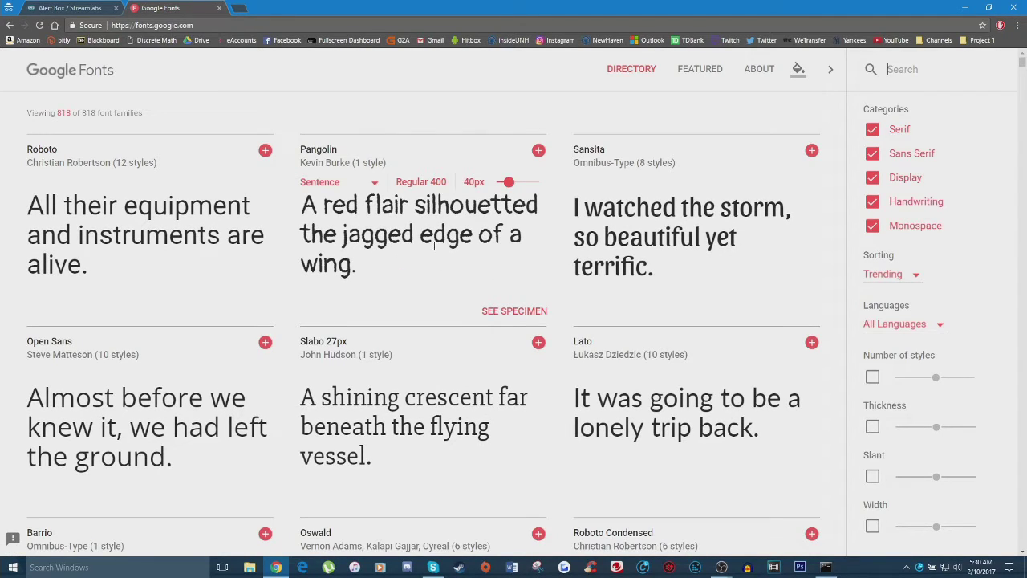
scroll(434, 246, down, 5)
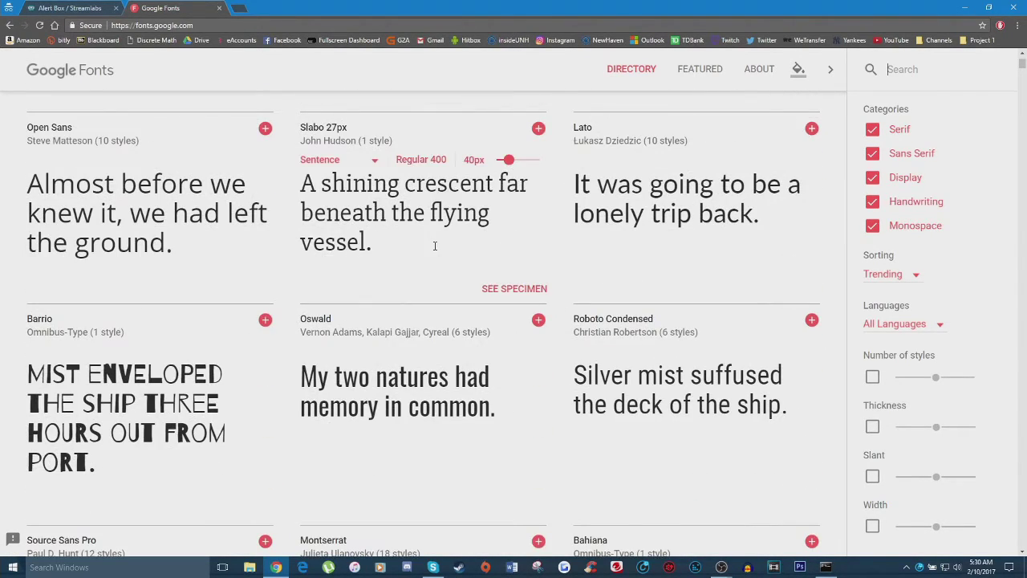
scroll(449, 257, down, 2)
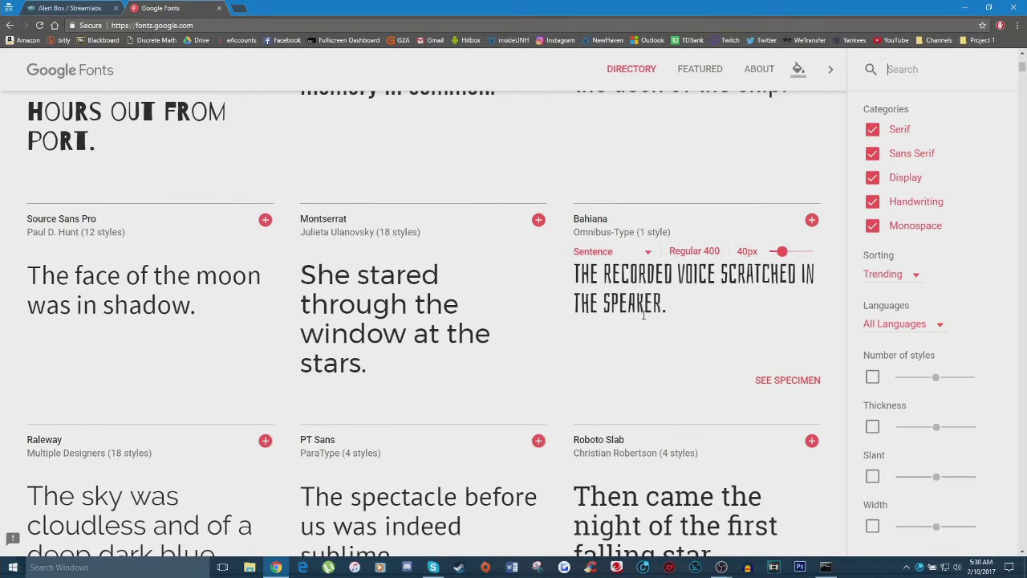
scroll(642, 319, down, 2)
scroll(642, 318, down, 2)
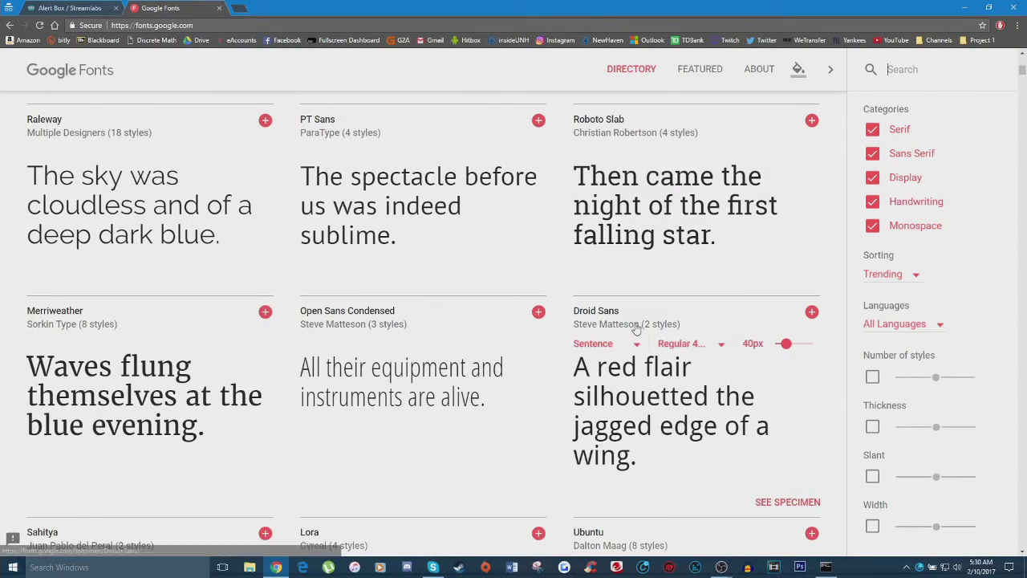
click(72, 8)
mouse_move(667, 231)
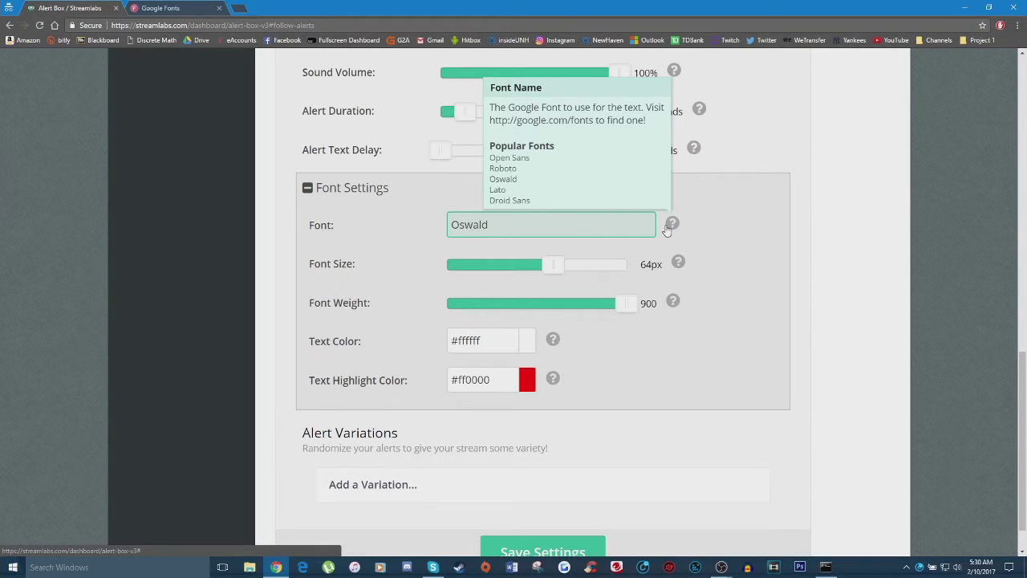
click(429, 253)
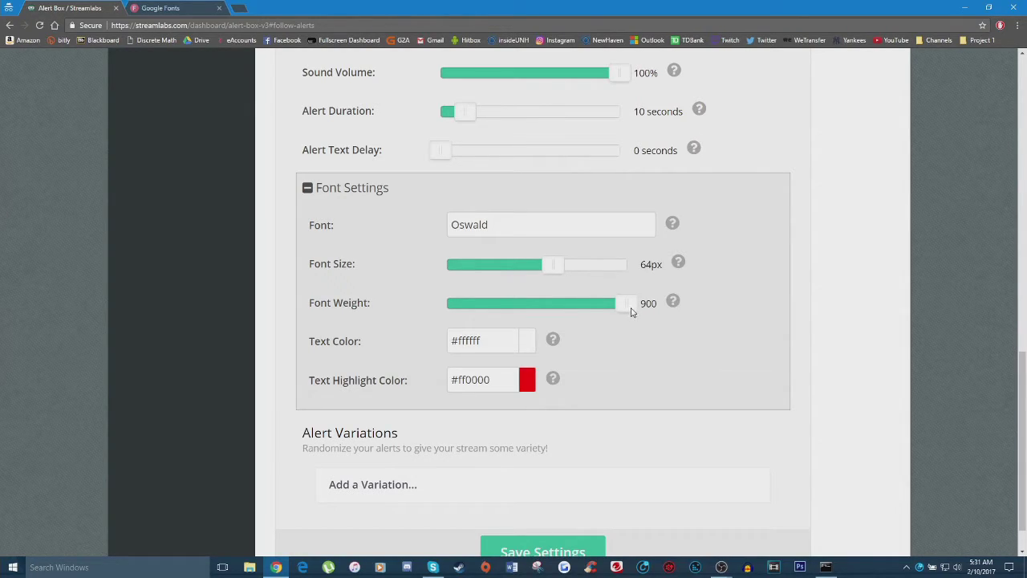
mouse_move(633, 316)
mouse_down()
mouse_move(431, 310)
mouse_move(637, 302)
mouse_up()
Review the message template, highlighting its '{name}' and 'just followed!' parts.
scroll(519, 350, up, 2)
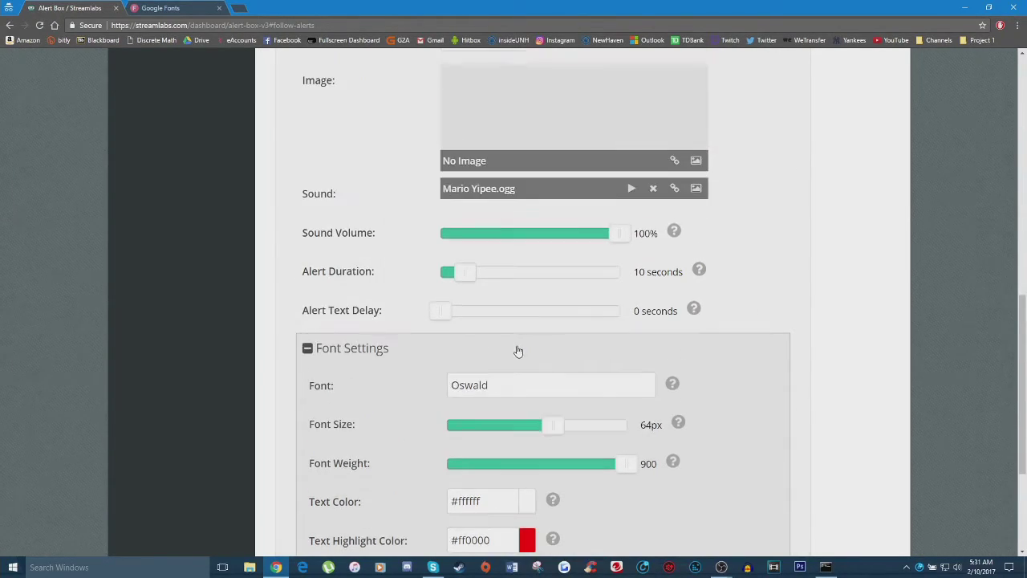
scroll(519, 351, up, 2)
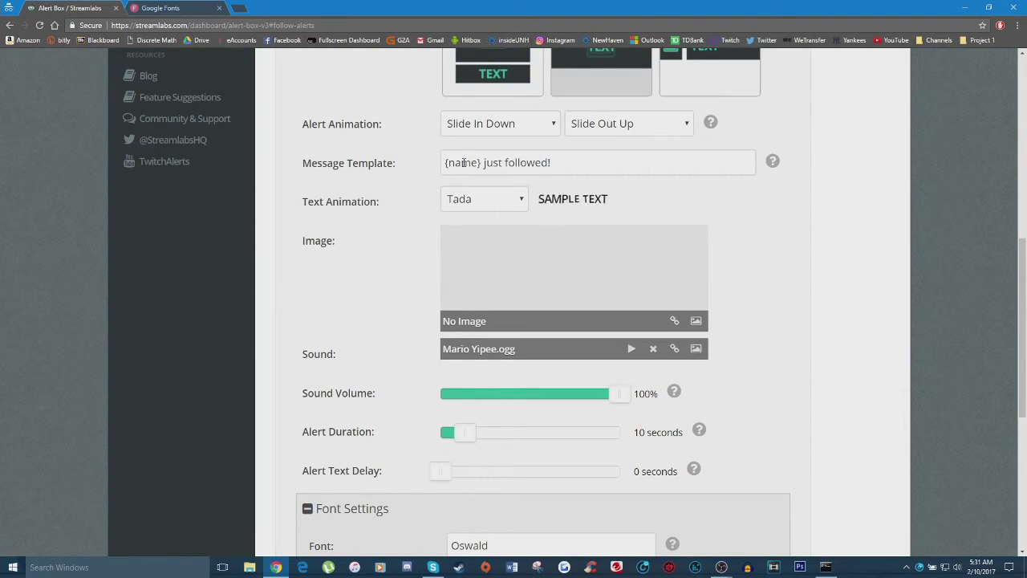
scroll(351, 388, down, 4)
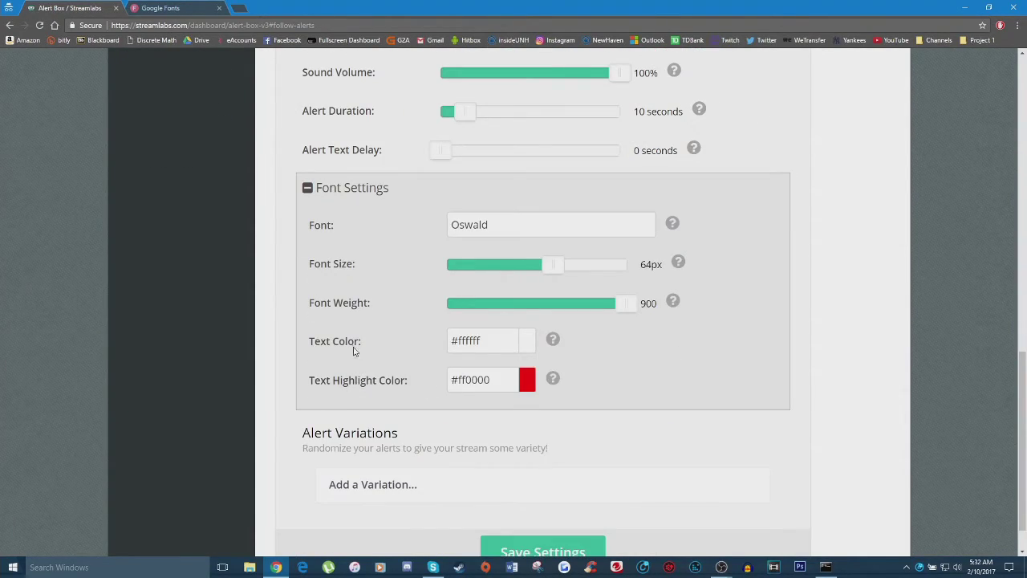
scroll(504, 346, up, 3)
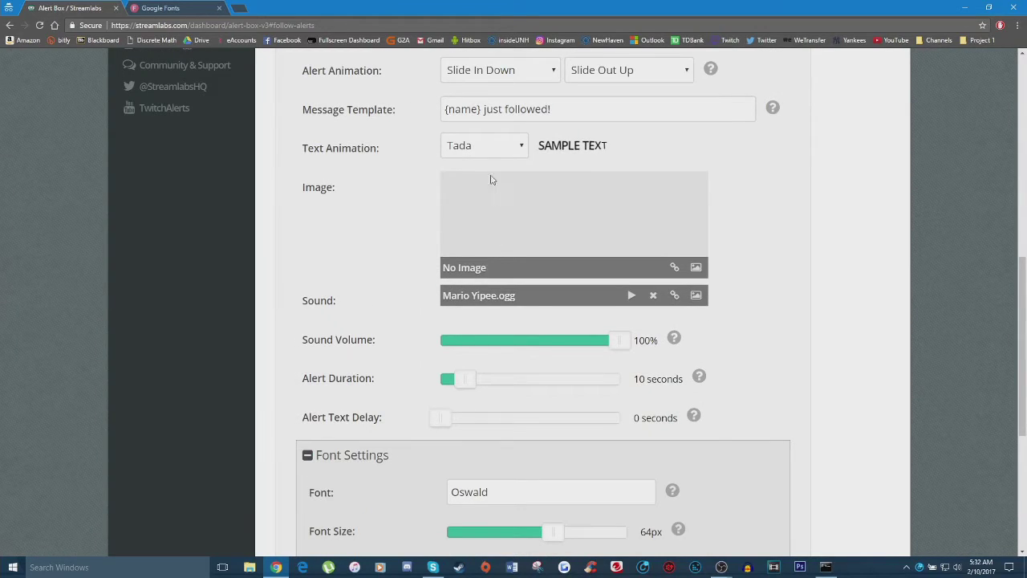
drag(481, 109, 566, 107)
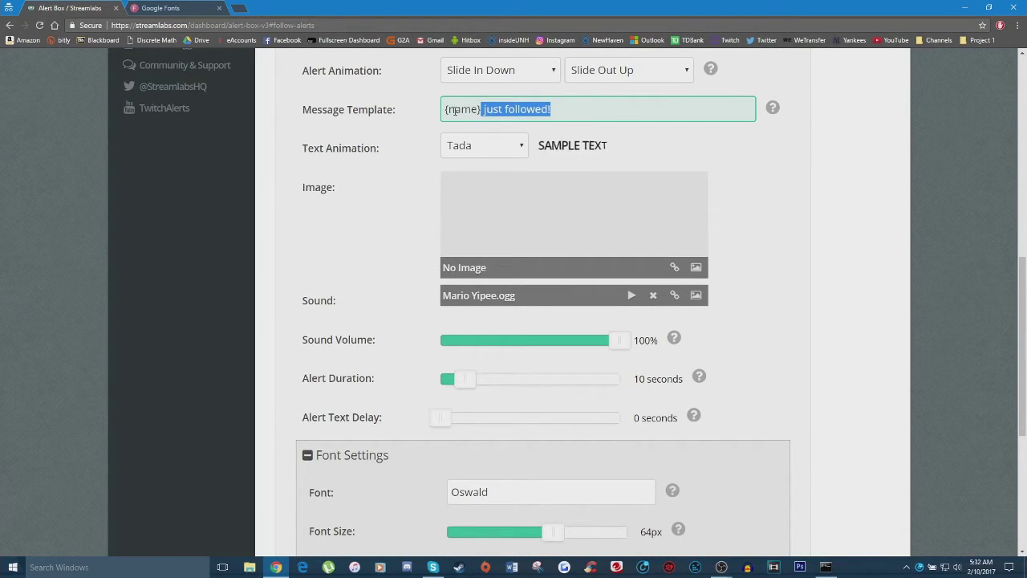
scroll(514, 180, down, 3)
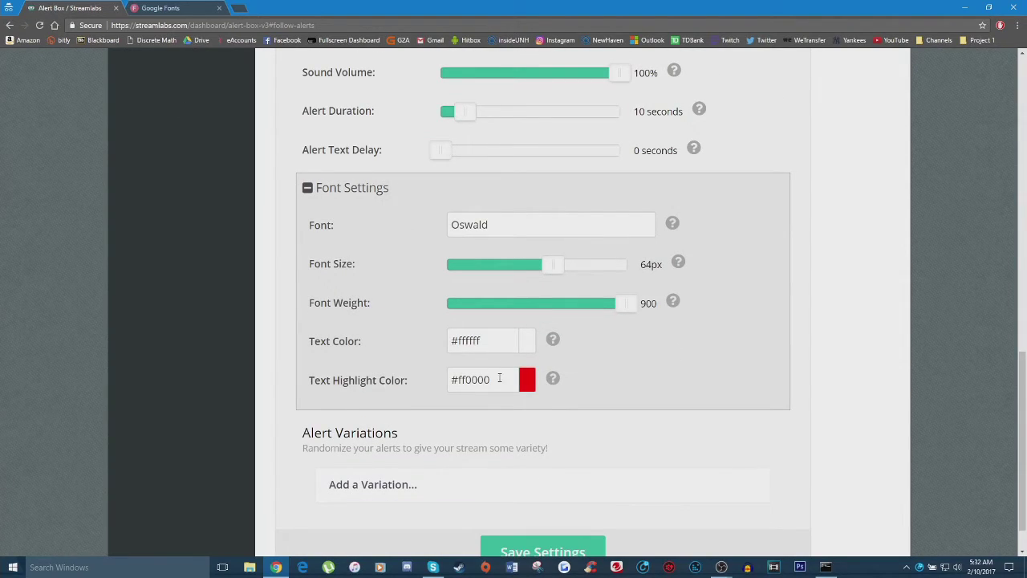
scroll(529, 388, up, 2)
scroll(511, 296, up, 1)
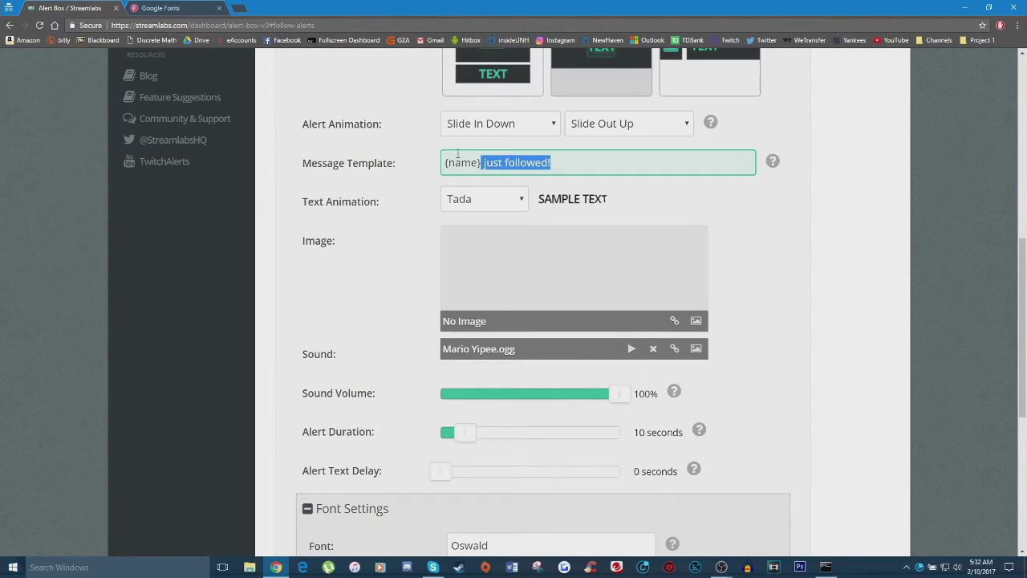
drag(445, 162, 481, 162)
click(481, 163)
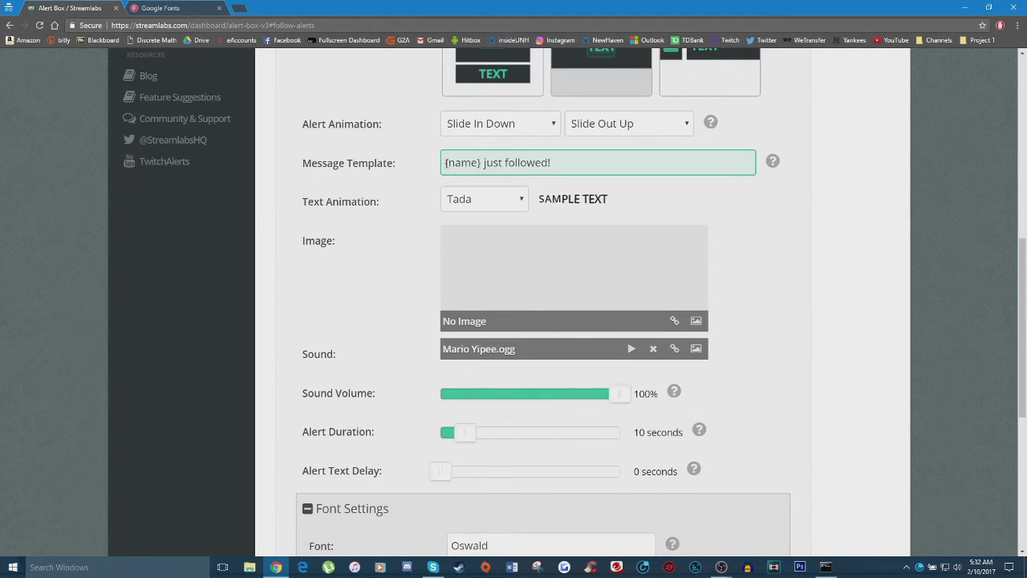
Save the follow alert settings from the bottom of the page.
scroll(432, 185, down, 4)
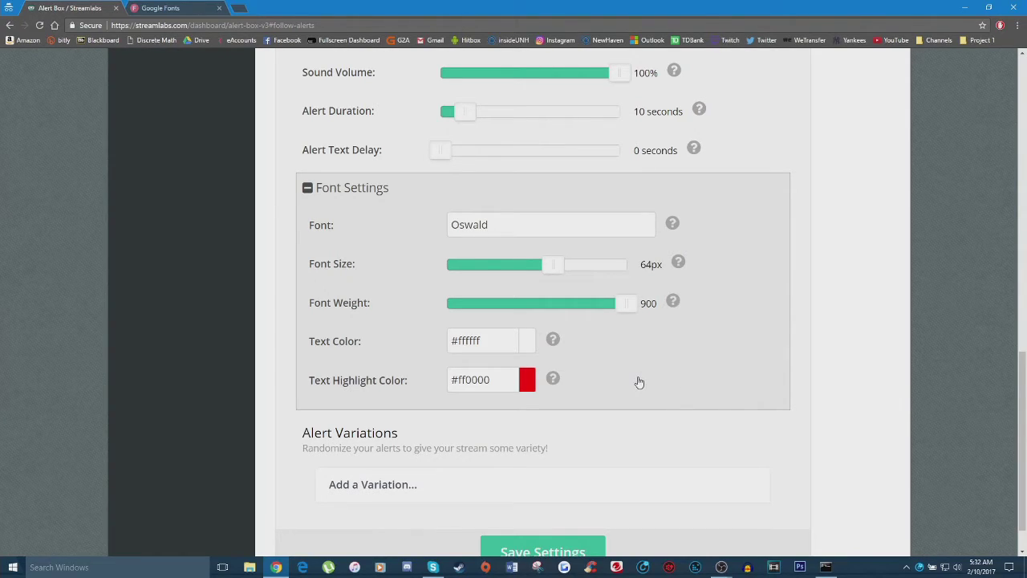
scroll(638, 382, down, 1)
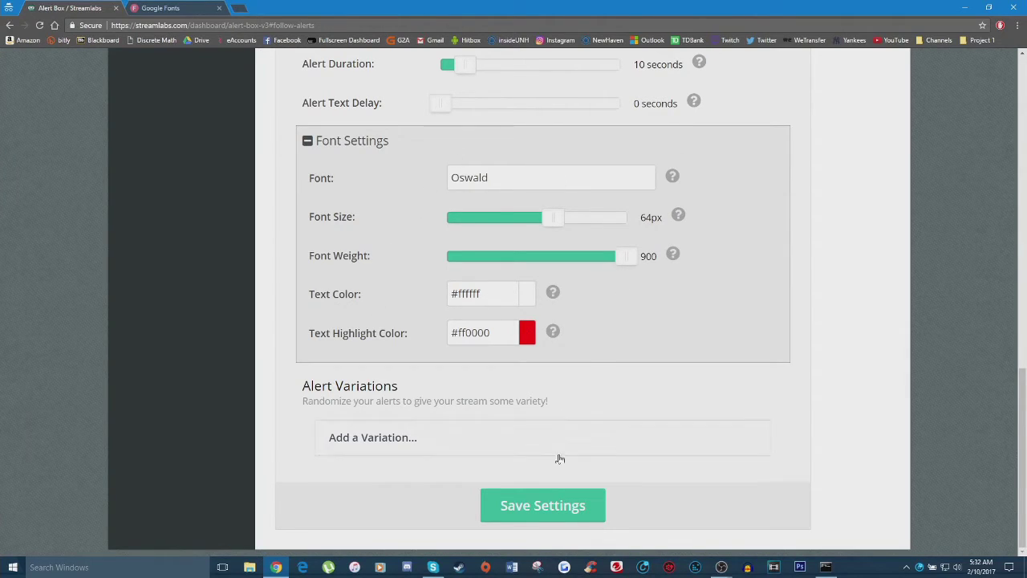
click(543, 507)
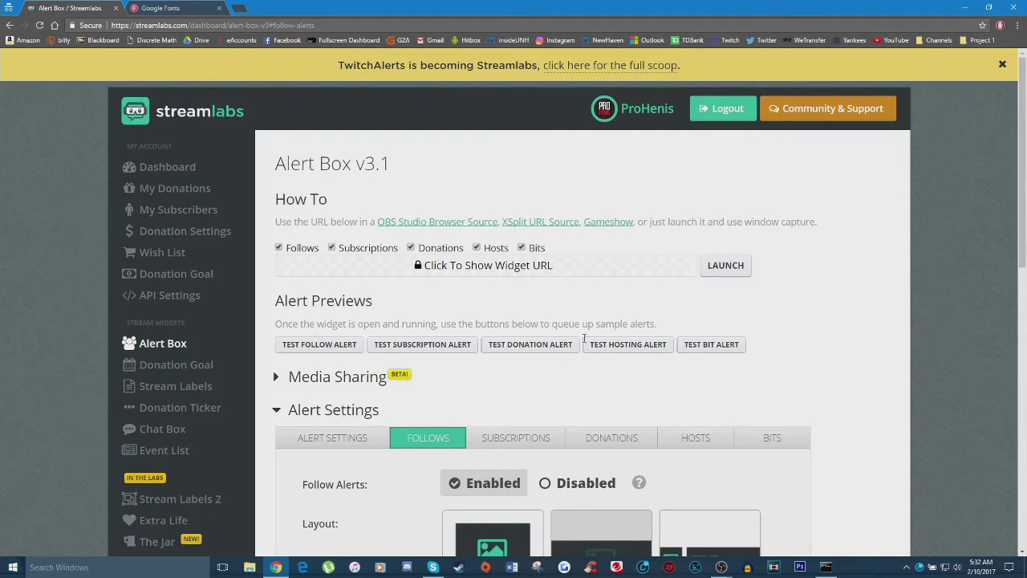
Launch the Alert Box widget in its own window and move it aside.
click(716, 270)
drag(353, 10, 639, 95)
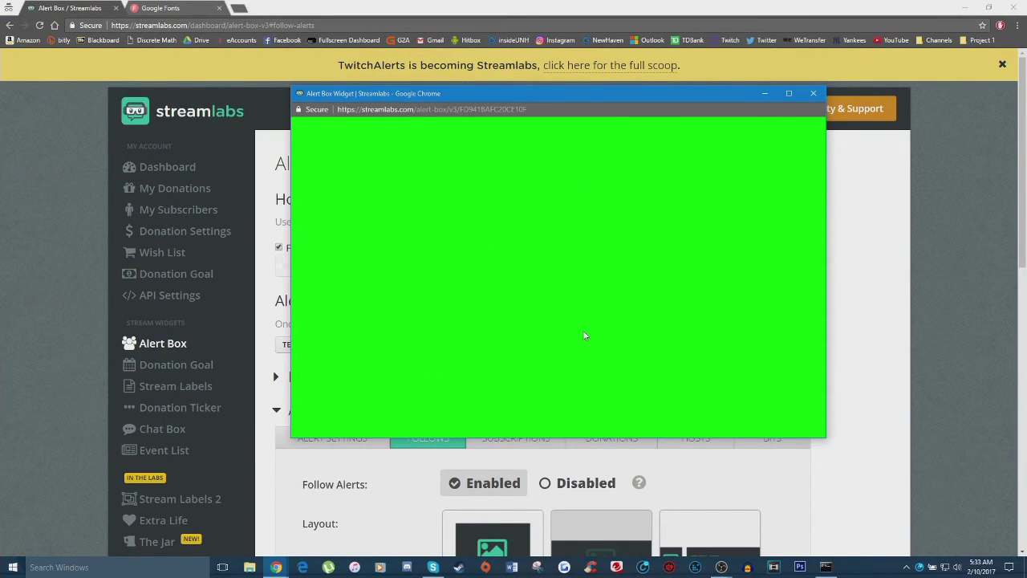
drag(532, 104, 650, 137)
Fire a test follow alert and bring the widget window forward to watch it.
click(497, 227)
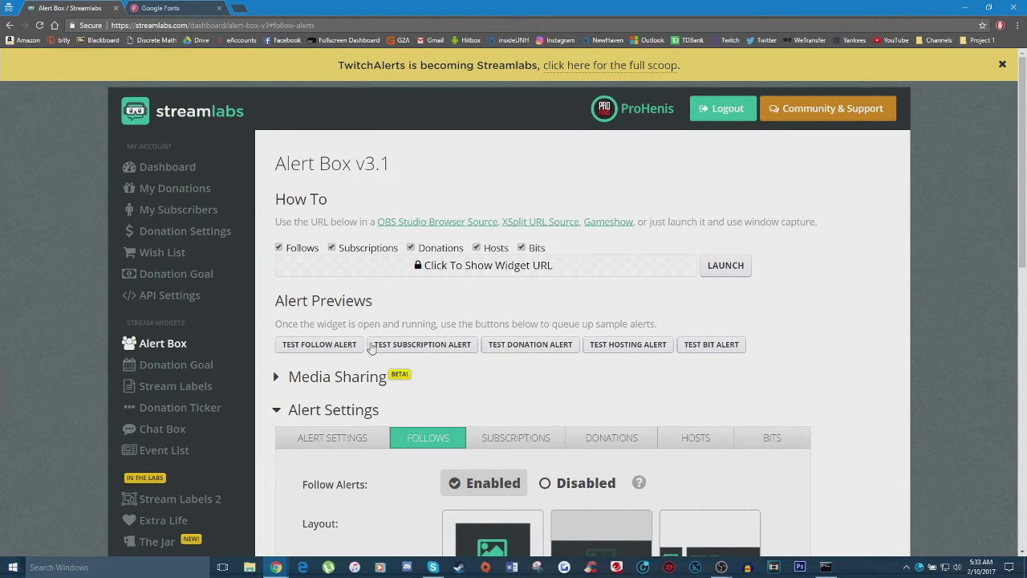
click(336, 352)
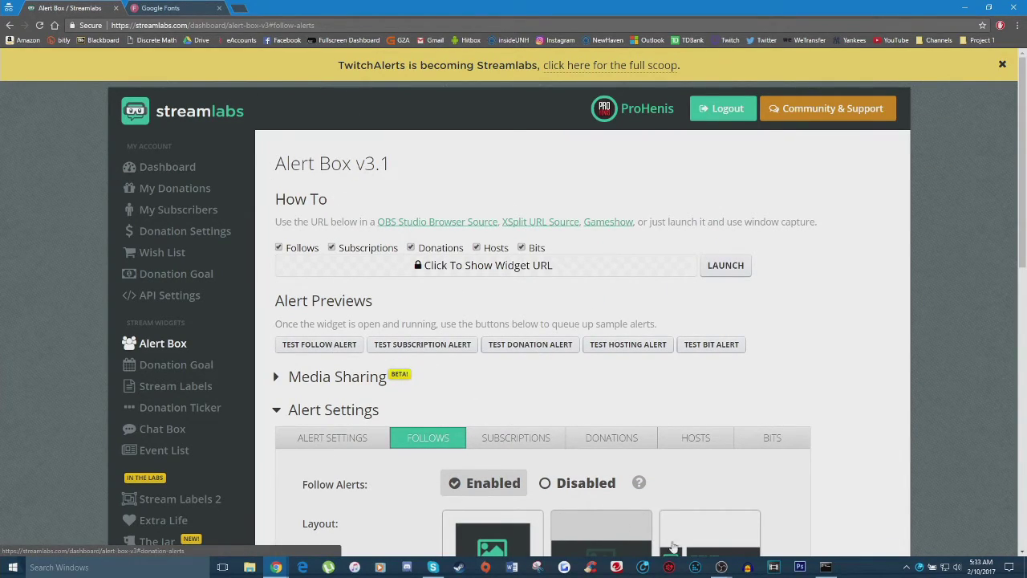
mouse_move(275, 566)
click(333, 518)
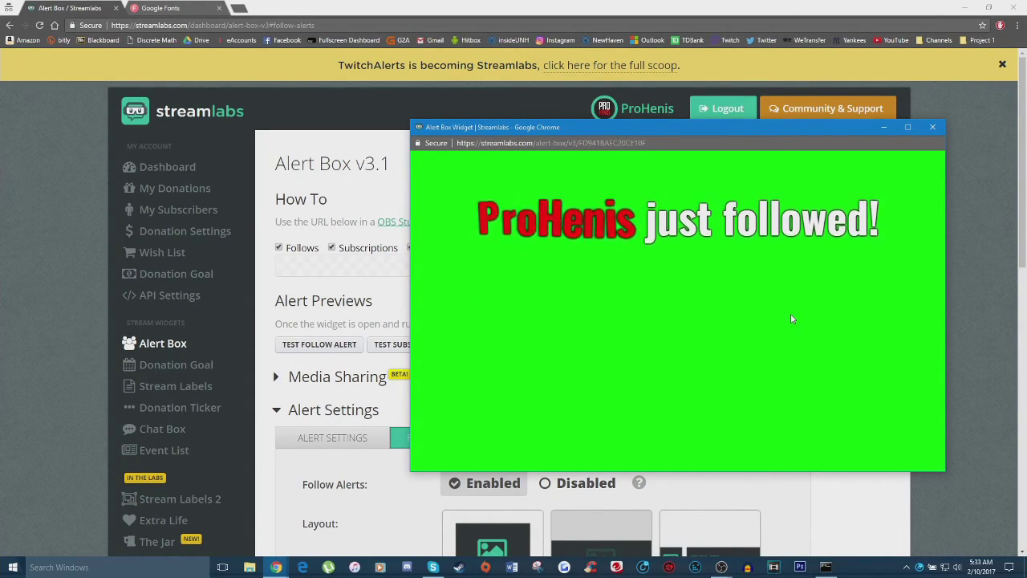
Save the follow alert settings again on the Alert Box dashboard.
click(599, 9)
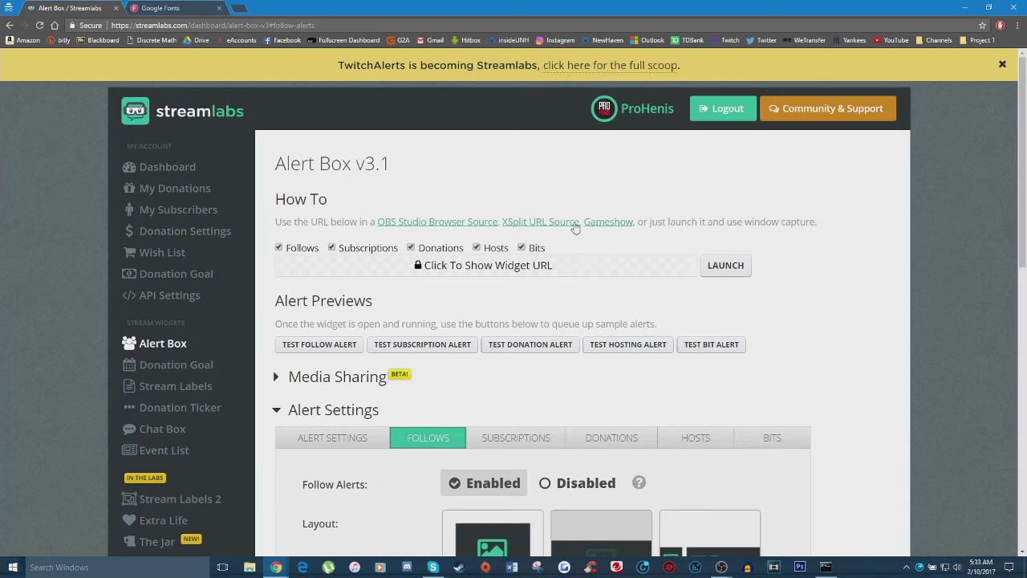
scroll(587, 401, down, 7)
scroll(587, 407, down, 4)
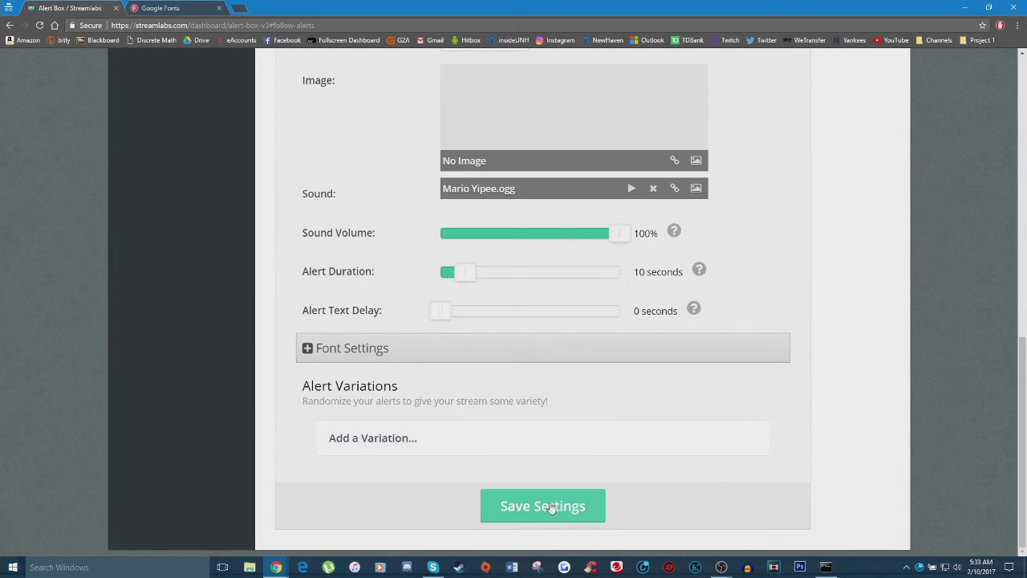
click(550, 507)
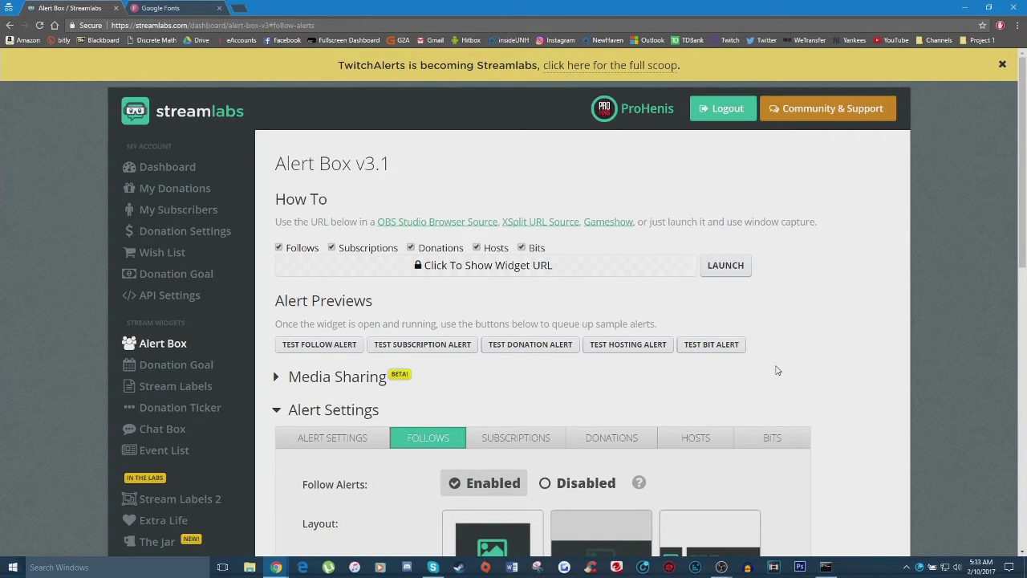
Reveal and copy the alert box widget URL, then bring up OBS Studio.
click(486, 276)
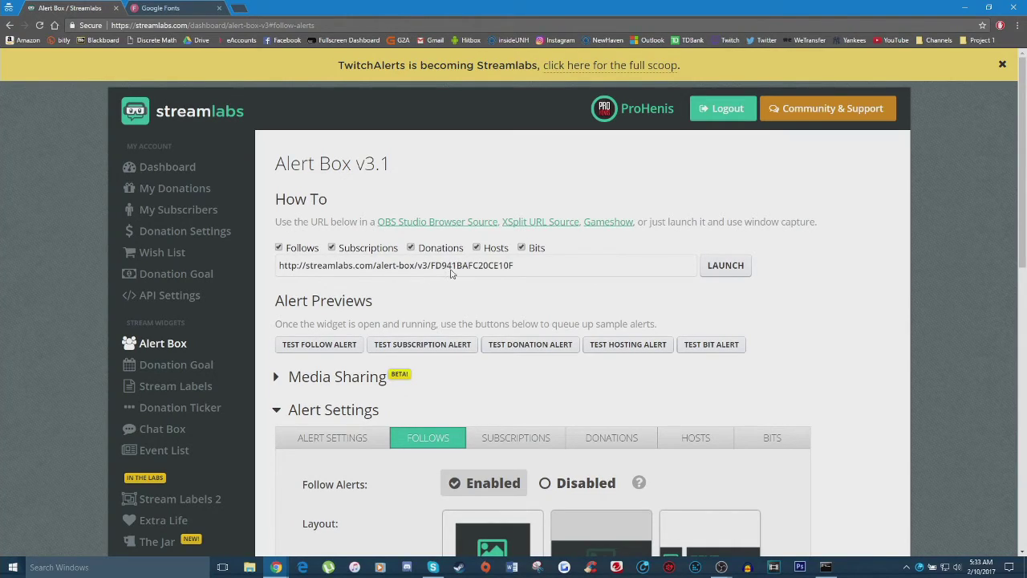
click(402, 267)
right_click(397, 270)
click(483, 273)
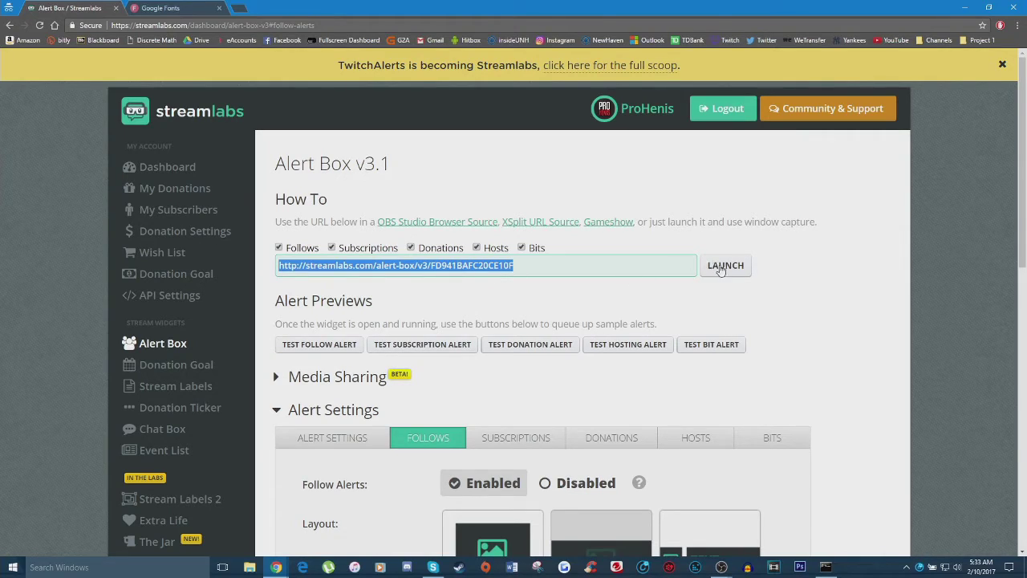
mouse_move(721, 564)
click(770, 532)
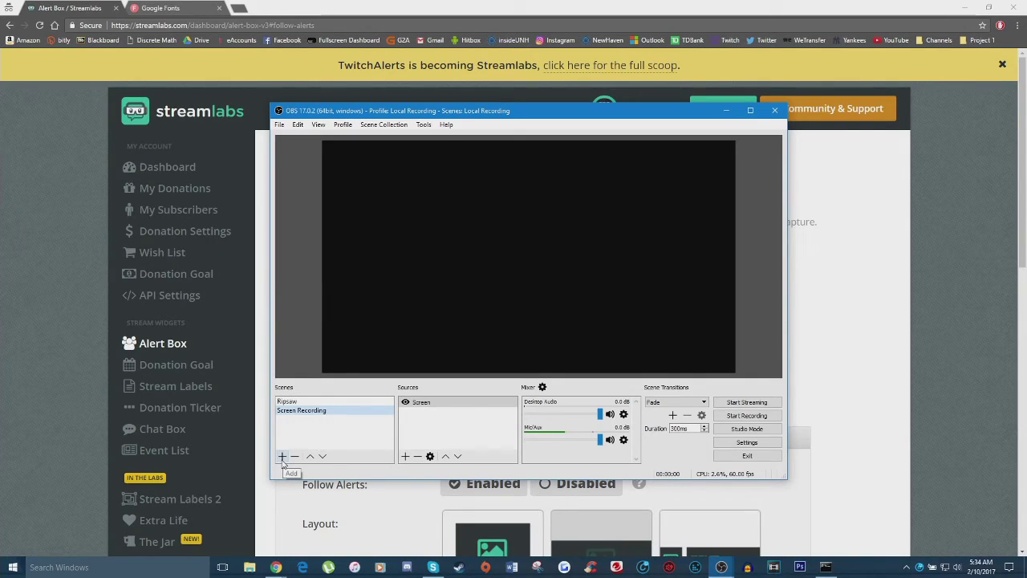
Create a new OBS scene named Test.
click(283, 456)
text(Test)
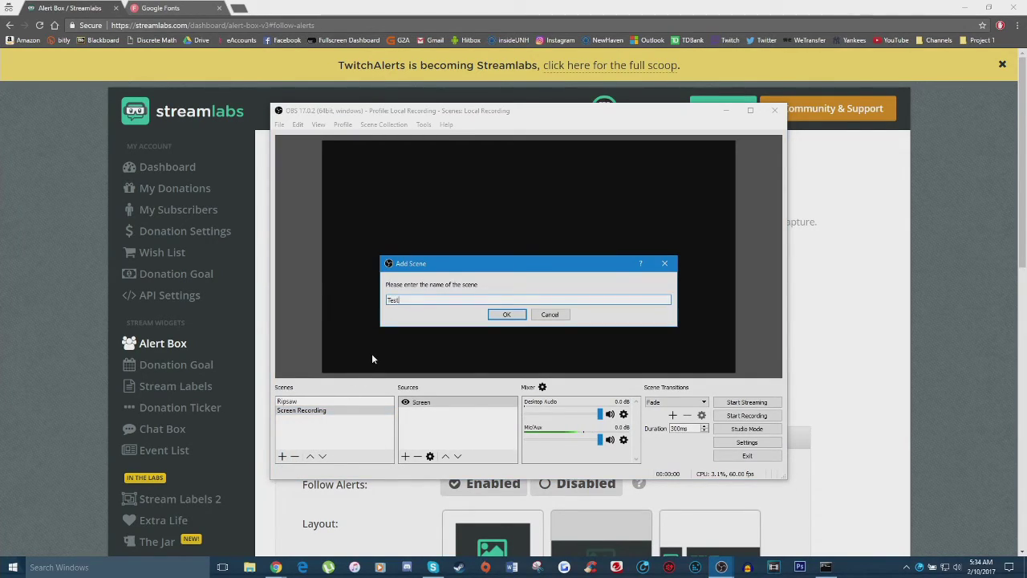
click(506, 313)
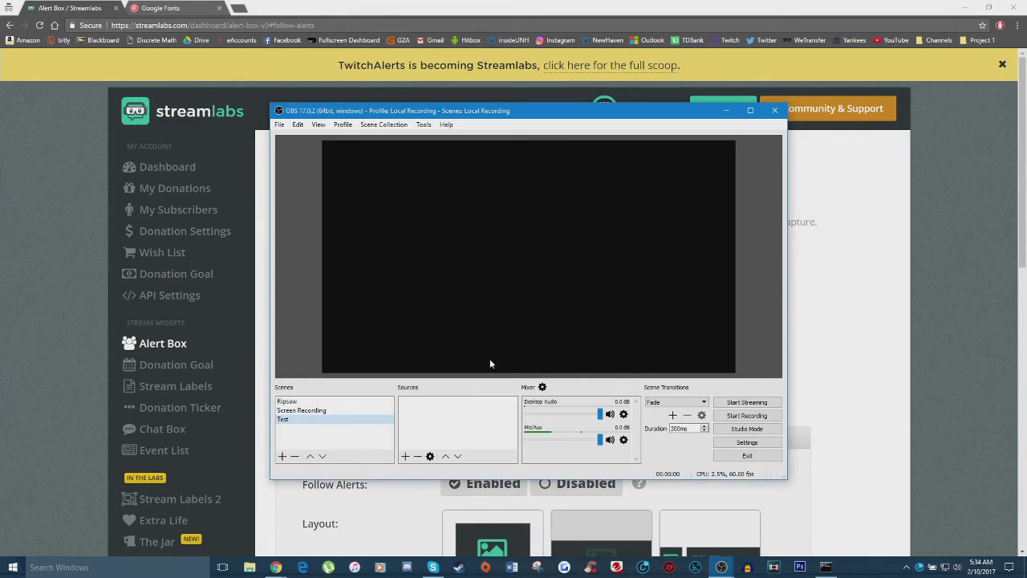
Add a FollowerAlert browser source with the pasted widget URL and move it toward centre.
right_click(418, 414)
mouse_move(444, 421)
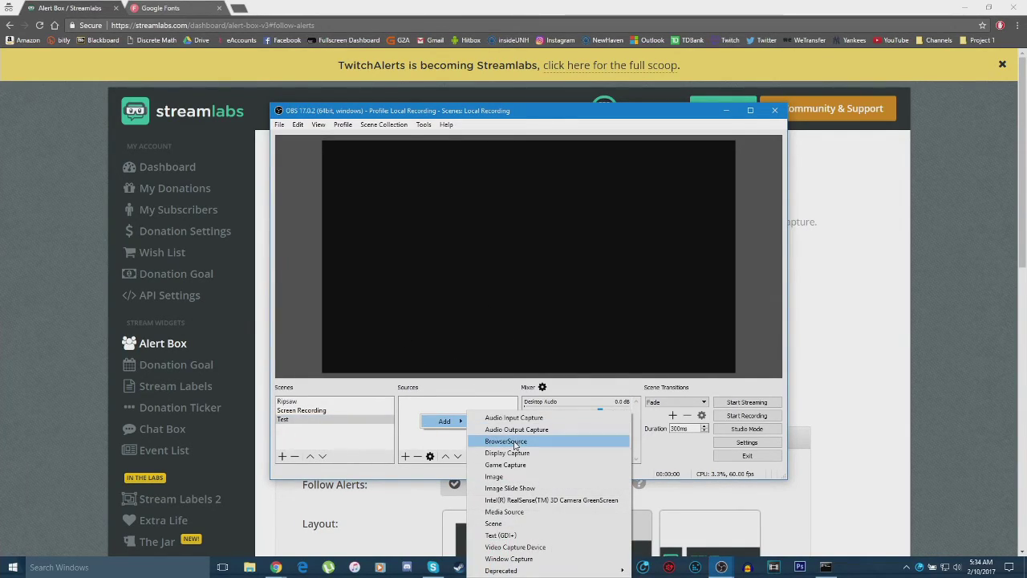
click(515, 442)
text(FollowerAlert)
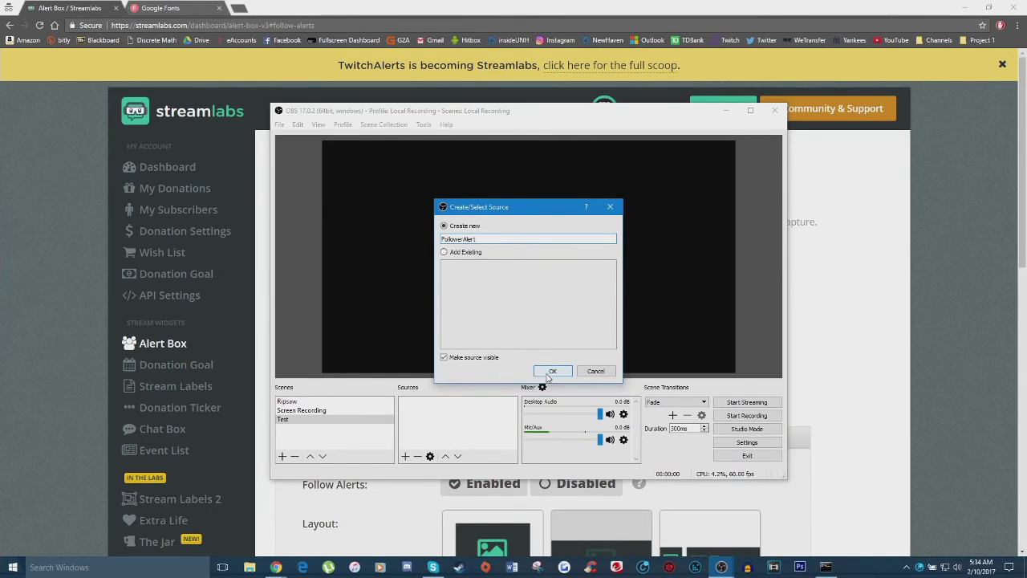
click(551, 371)
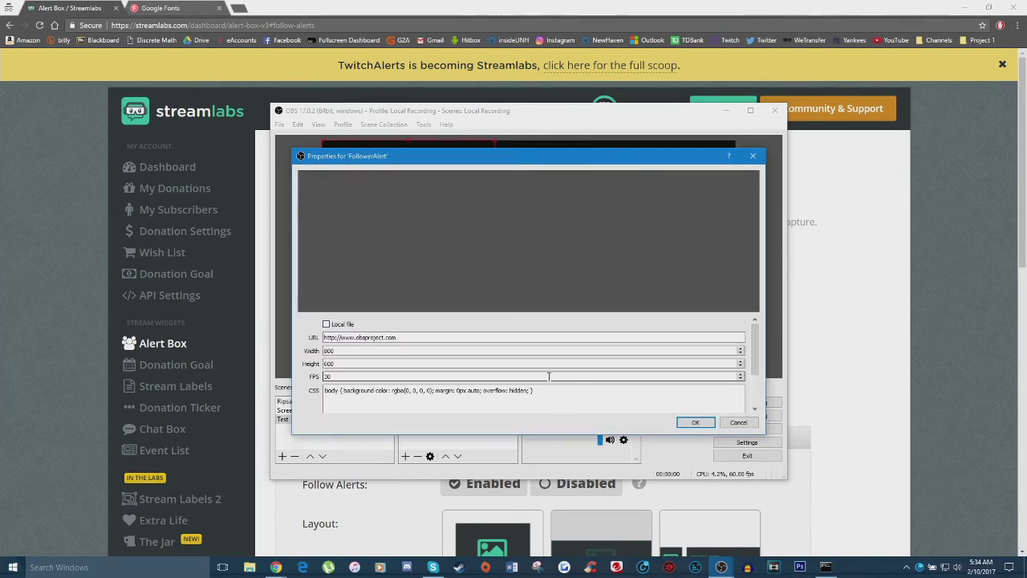
triple_click(332, 338)
key(ctrl+v)
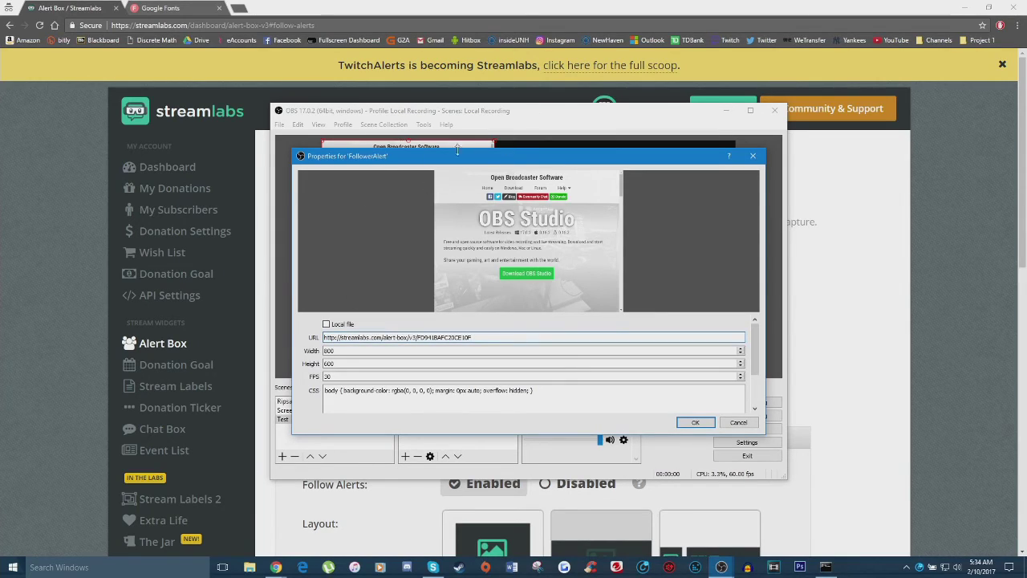
click(693, 423)
drag(412, 210, 515, 258)
Fire another test follow alert in Streamlabs and switch back to OBS Studio.
click(526, 5)
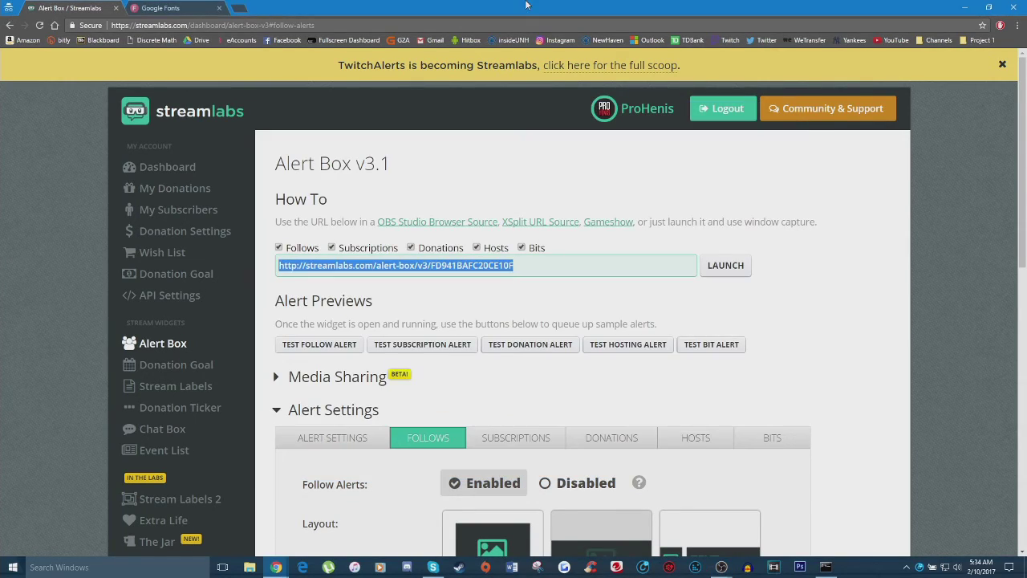
click(334, 348)
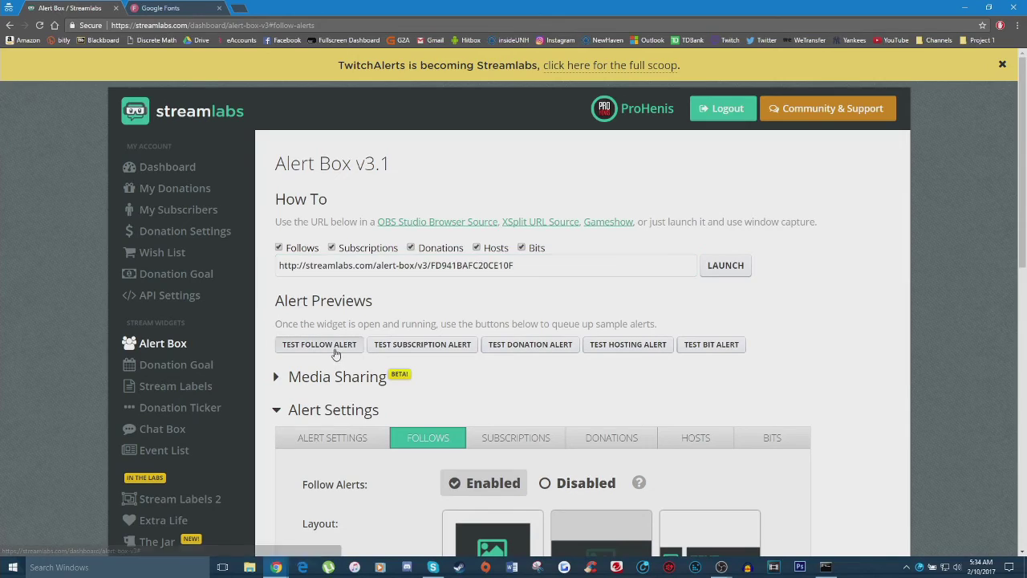
mouse_move(721, 567)
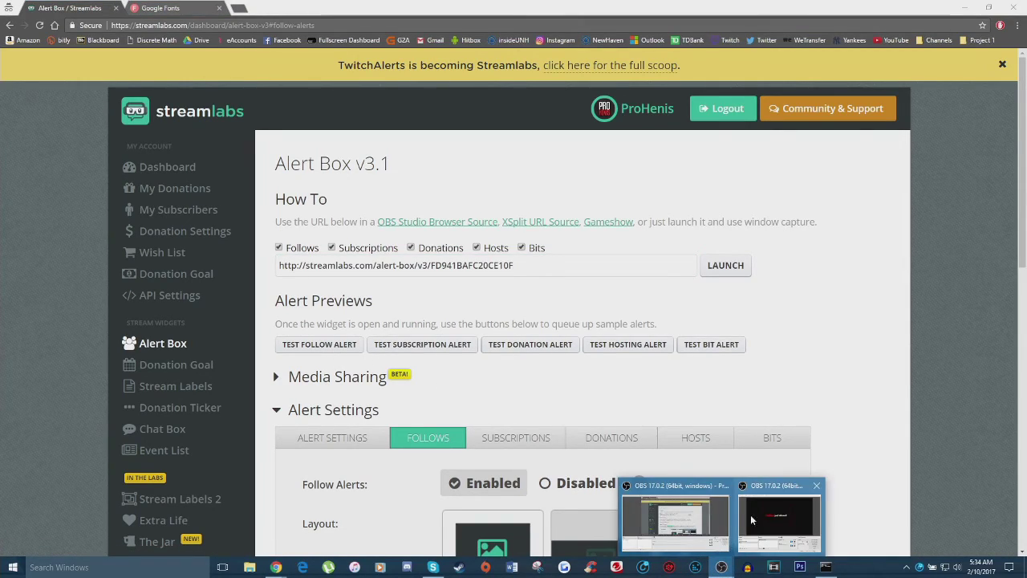
click(749, 515)
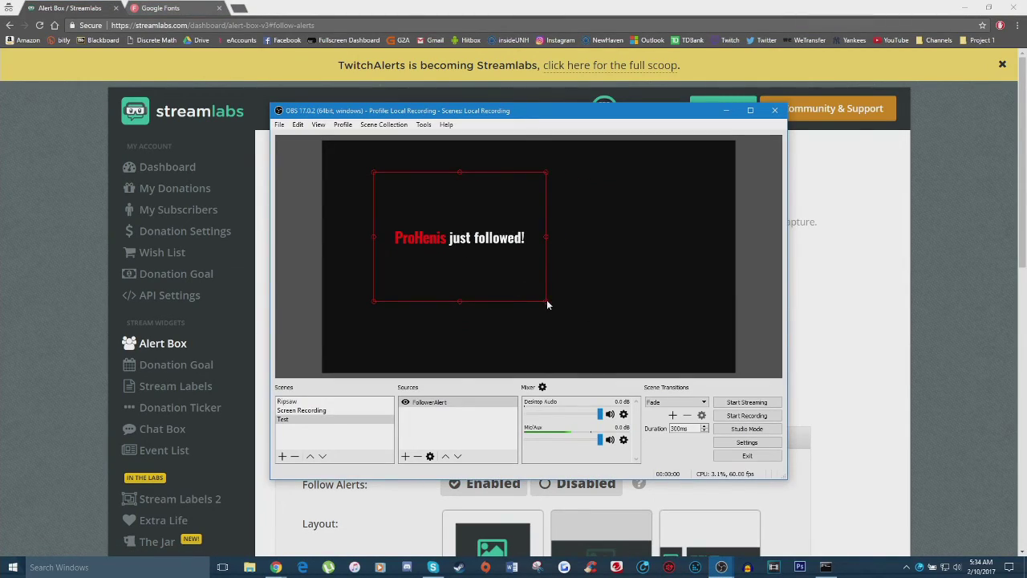
Enlarge the FollowerAlert source and nudge it into the middle of the preview.
drag(546, 301, 589, 332)
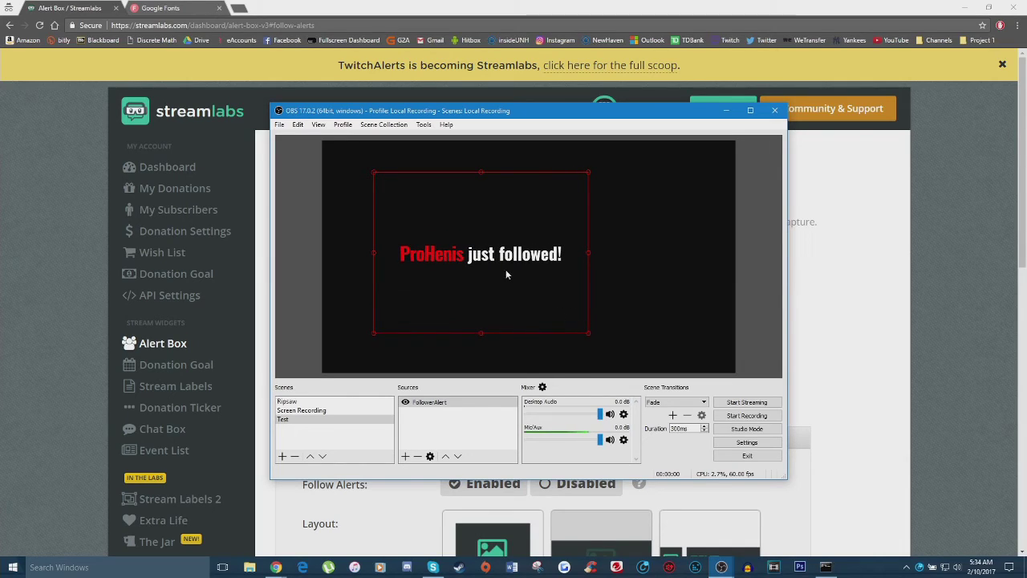
mouse_move(516, 267)
mouse_down()
mouse_move(574, 304)
mouse_move(522, 268)
mouse_move(531, 279)
mouse_up()
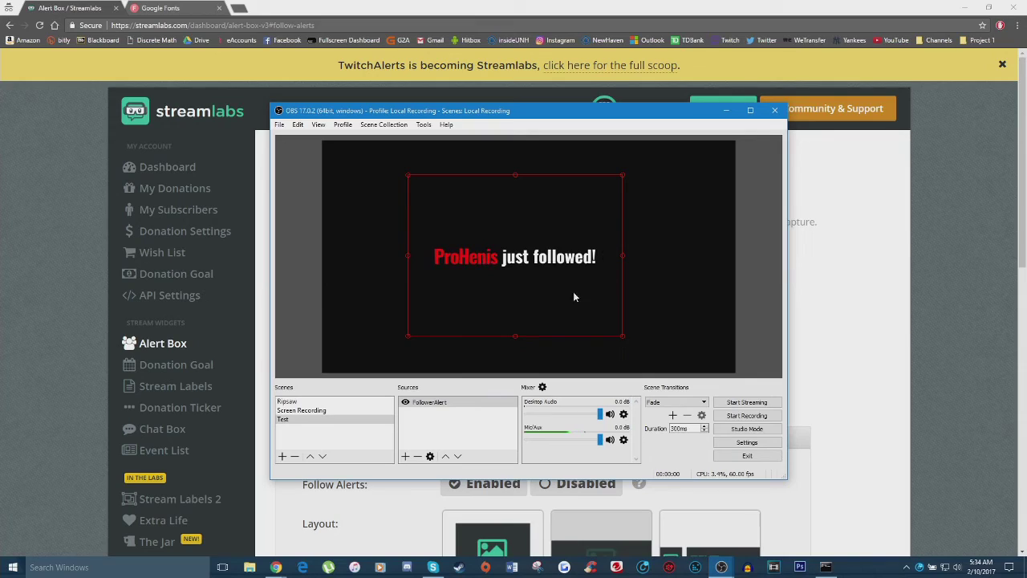
drag(522, 273, 521, 264)
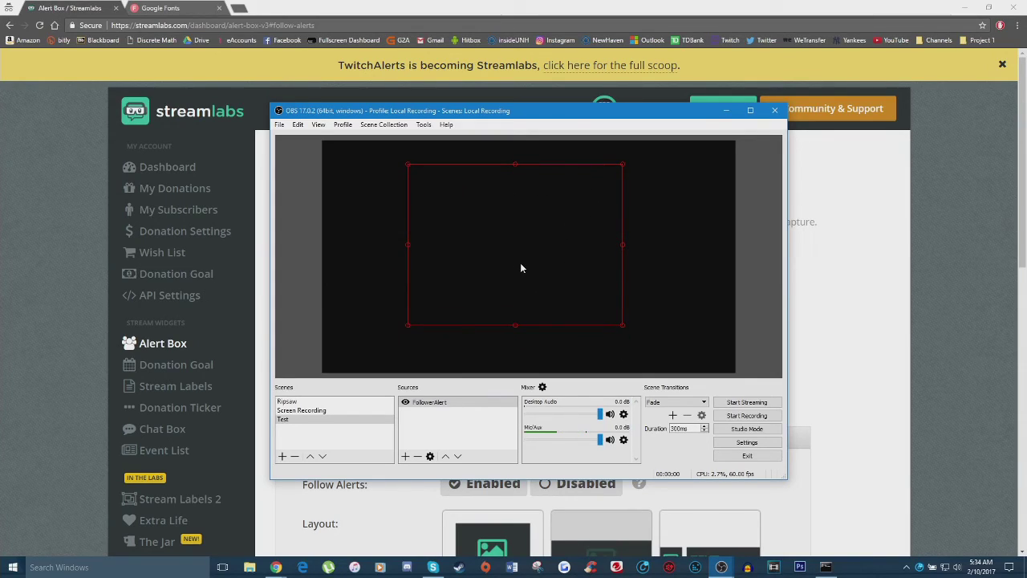
drag(513, 271, 500, 272)
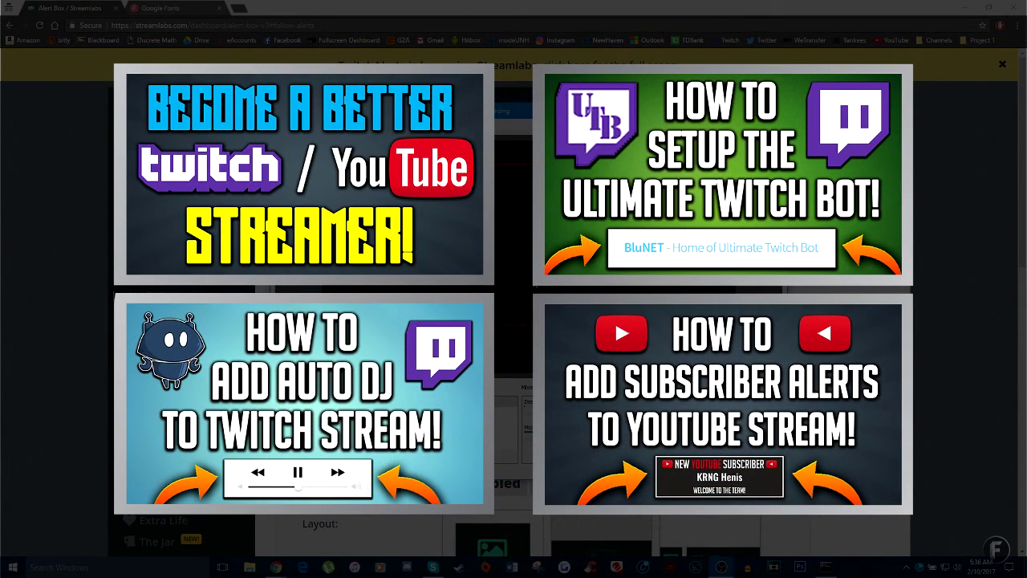